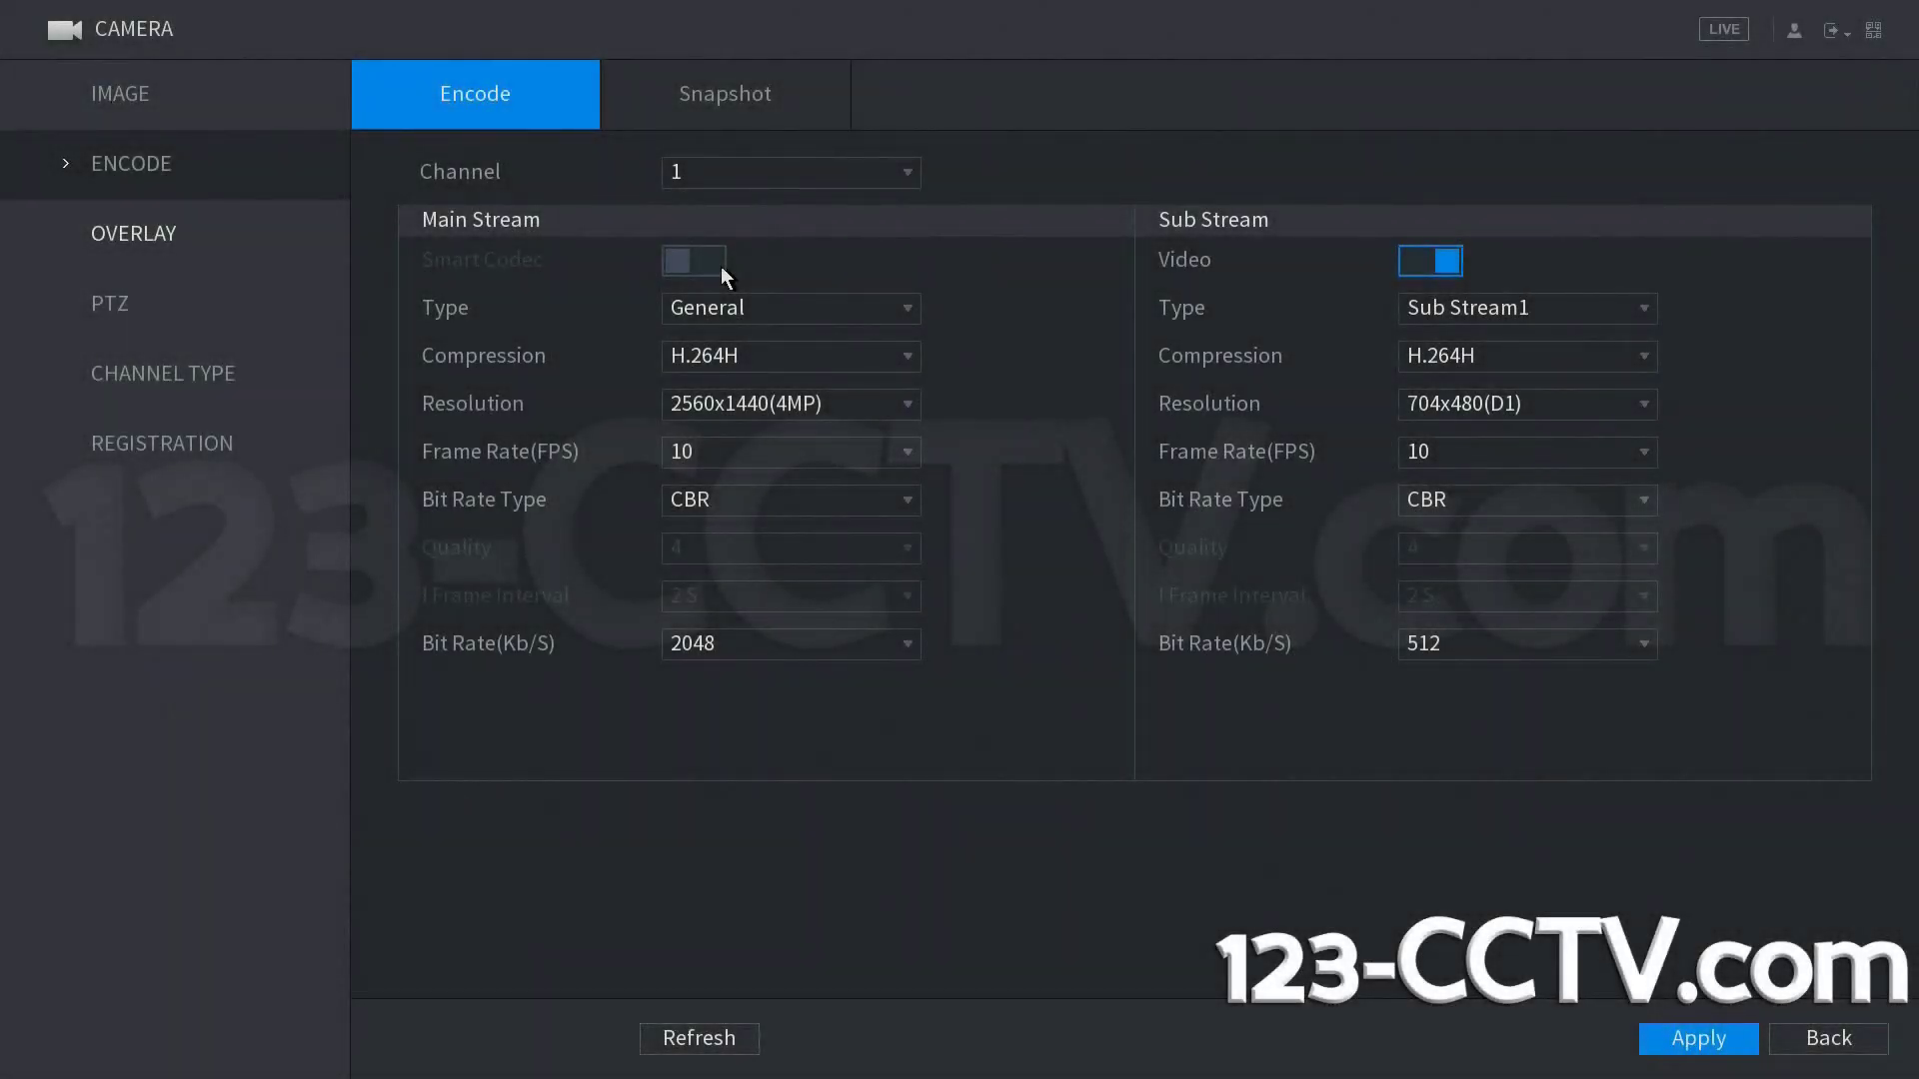
Back out to live view and reopen Main Menu > Camera > Encode for channel 1.
{"action": "right_click", "coordinate": [721, 265]}
{"action": "right_click", "coordinate": [718, 268]}
{"action": "right_click", "coordinate": [714, 300]}
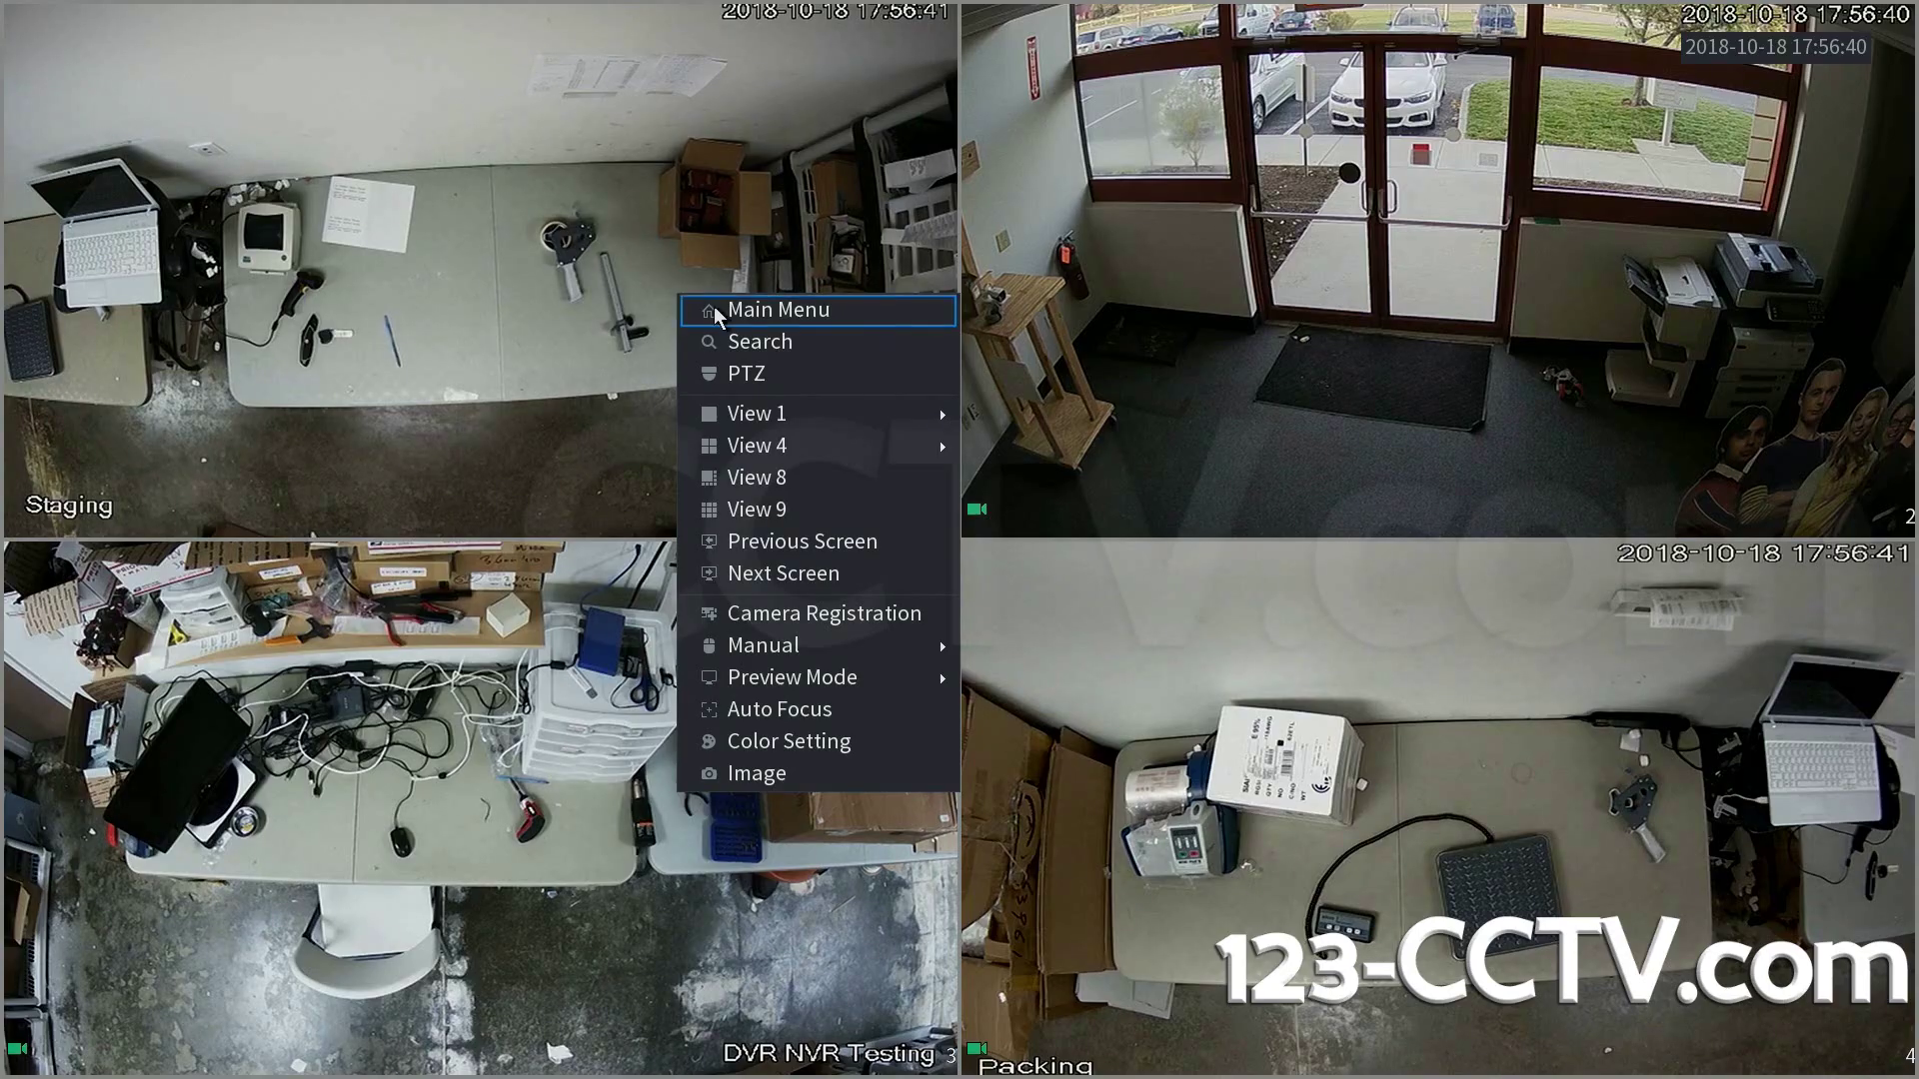
{"action": "left_click", "coordinate": [714, 305]}
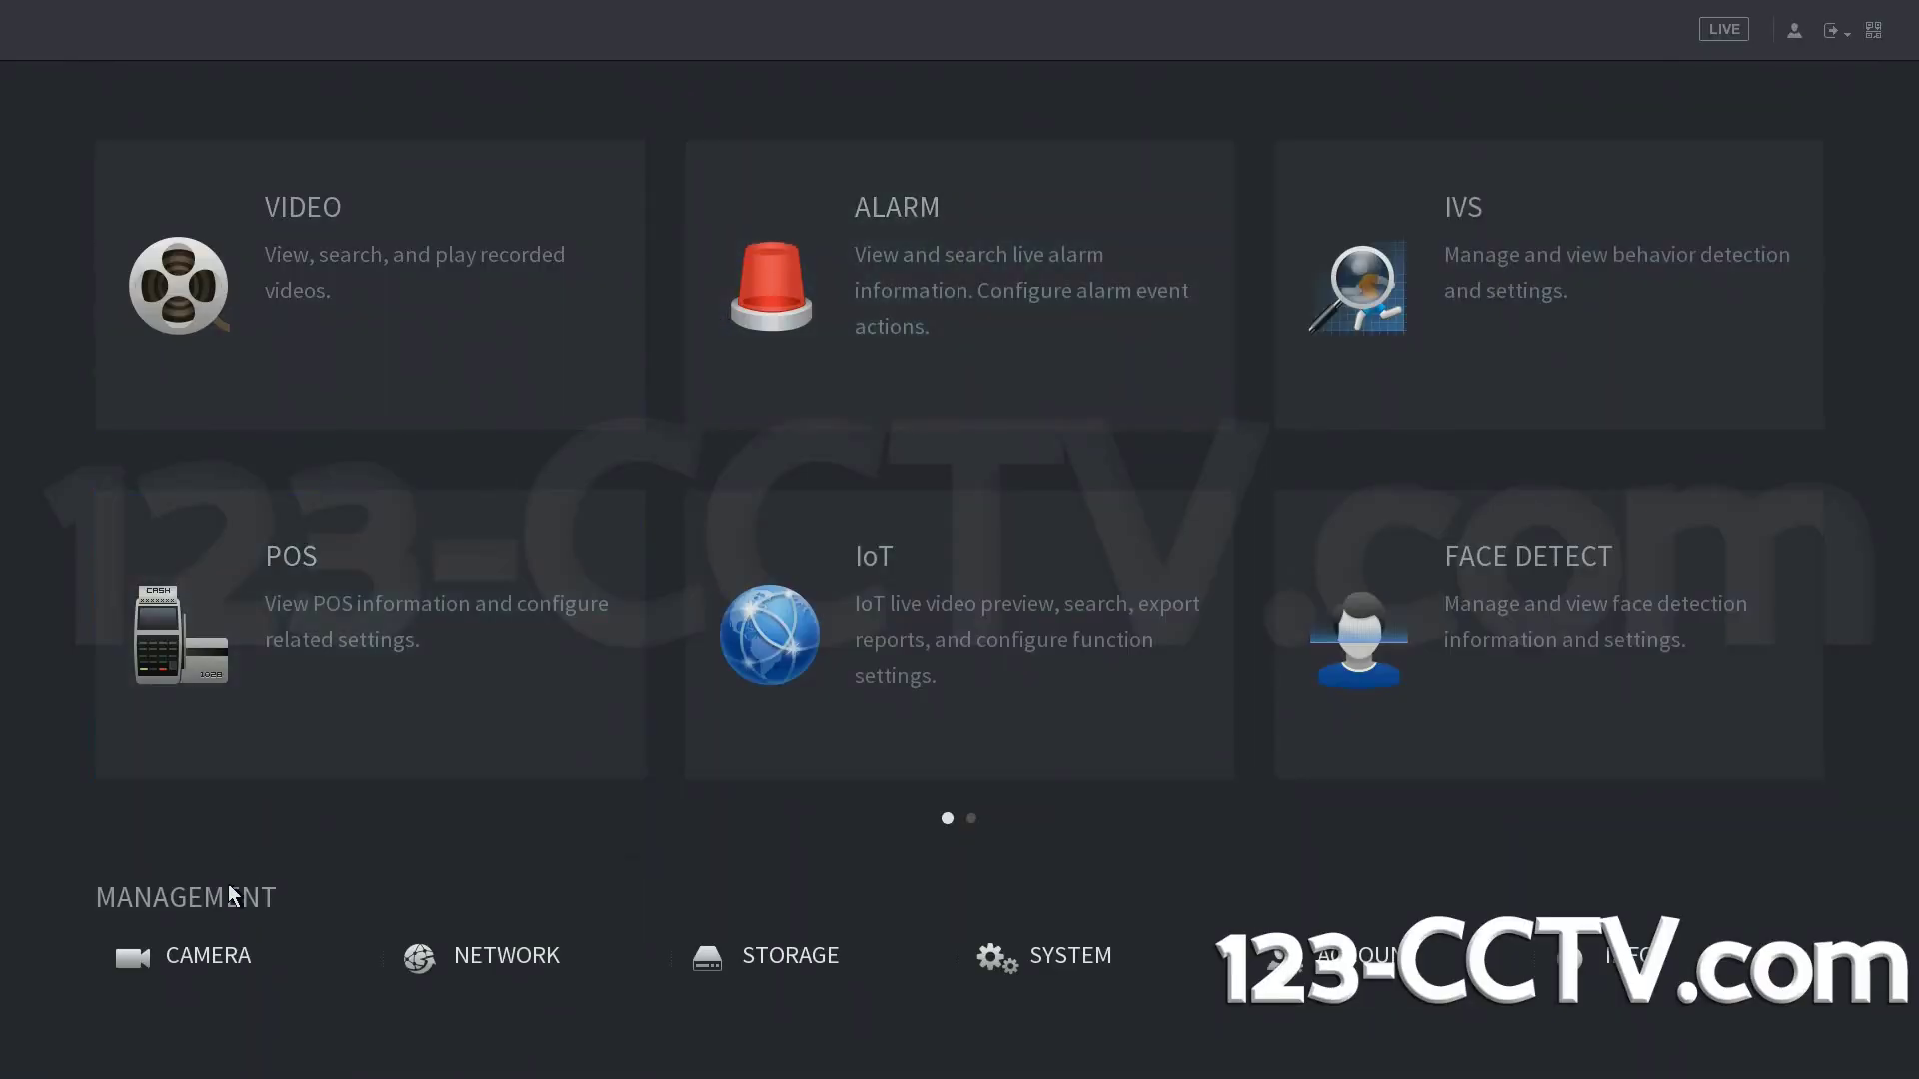
{"action": "left_click", "coordinate": [206, 951]}
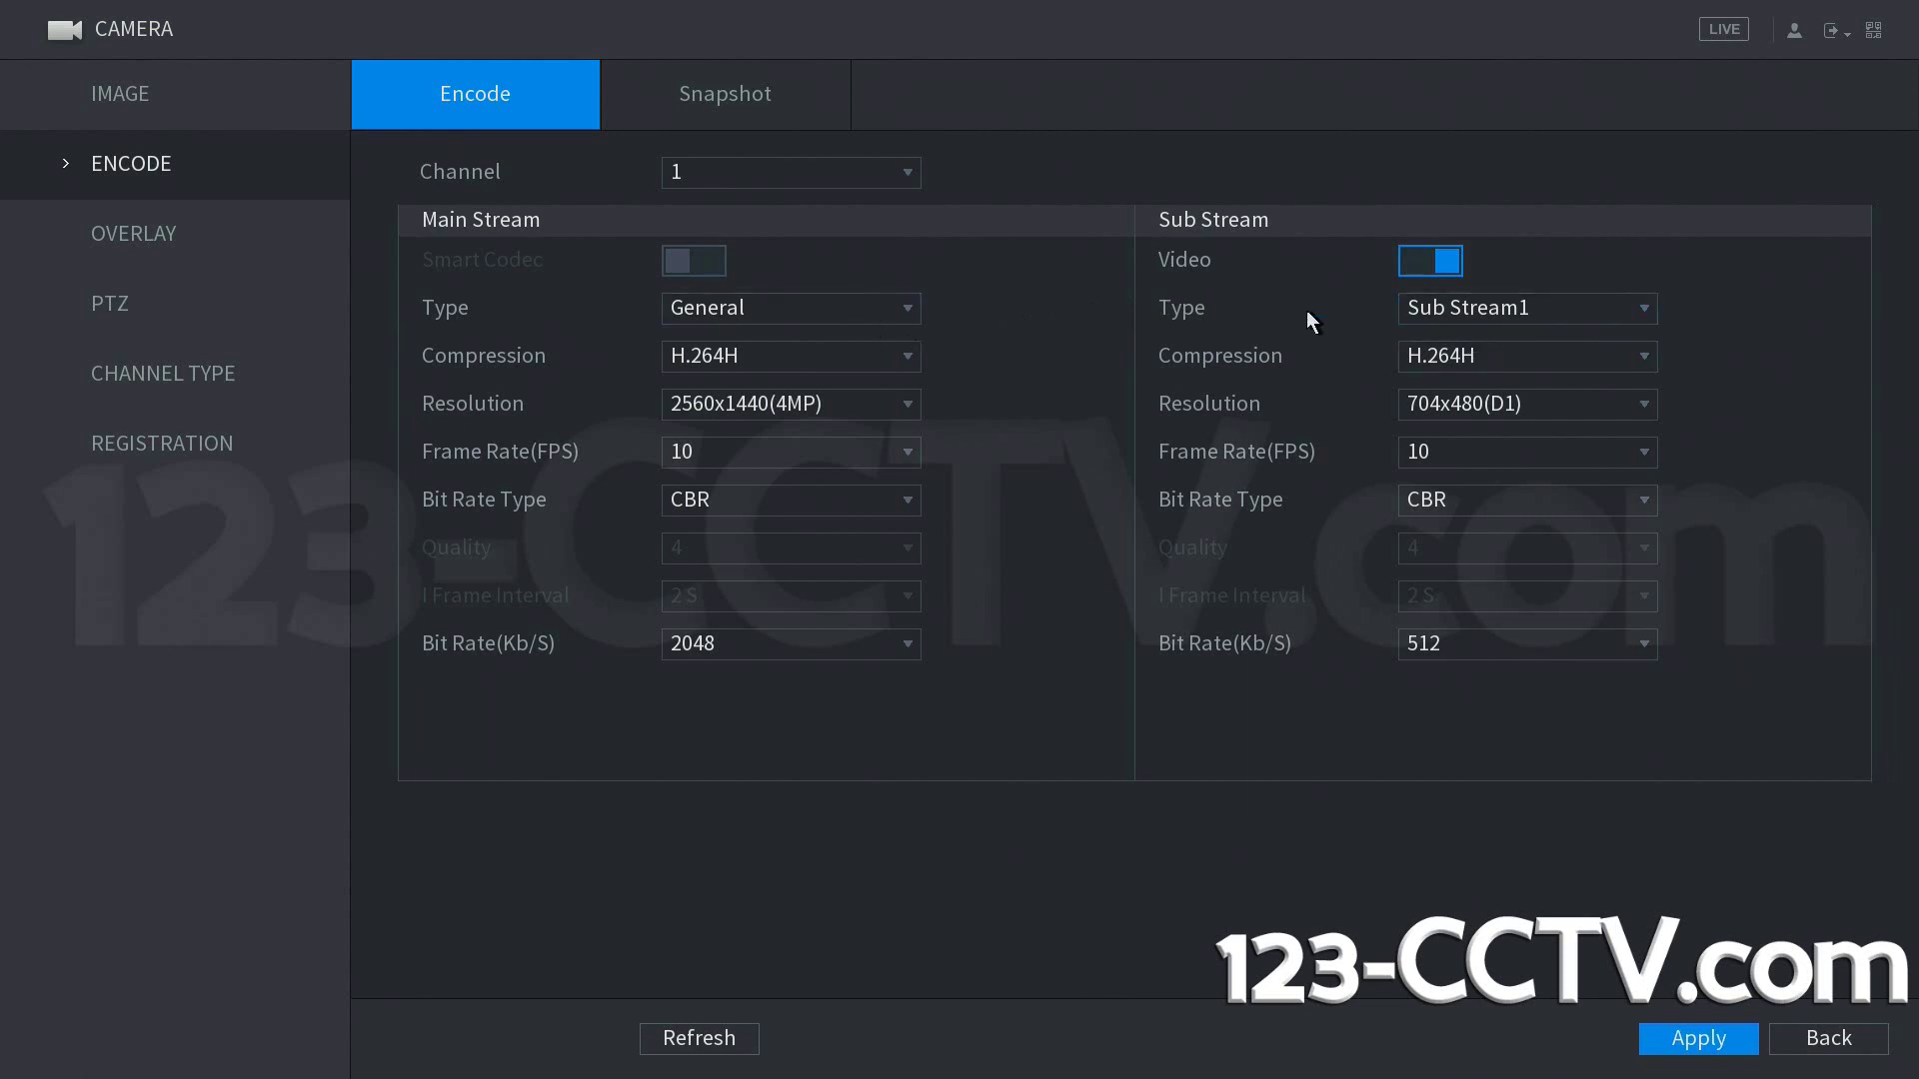
{"action": "left_click", "coordinate": [854, 313]}
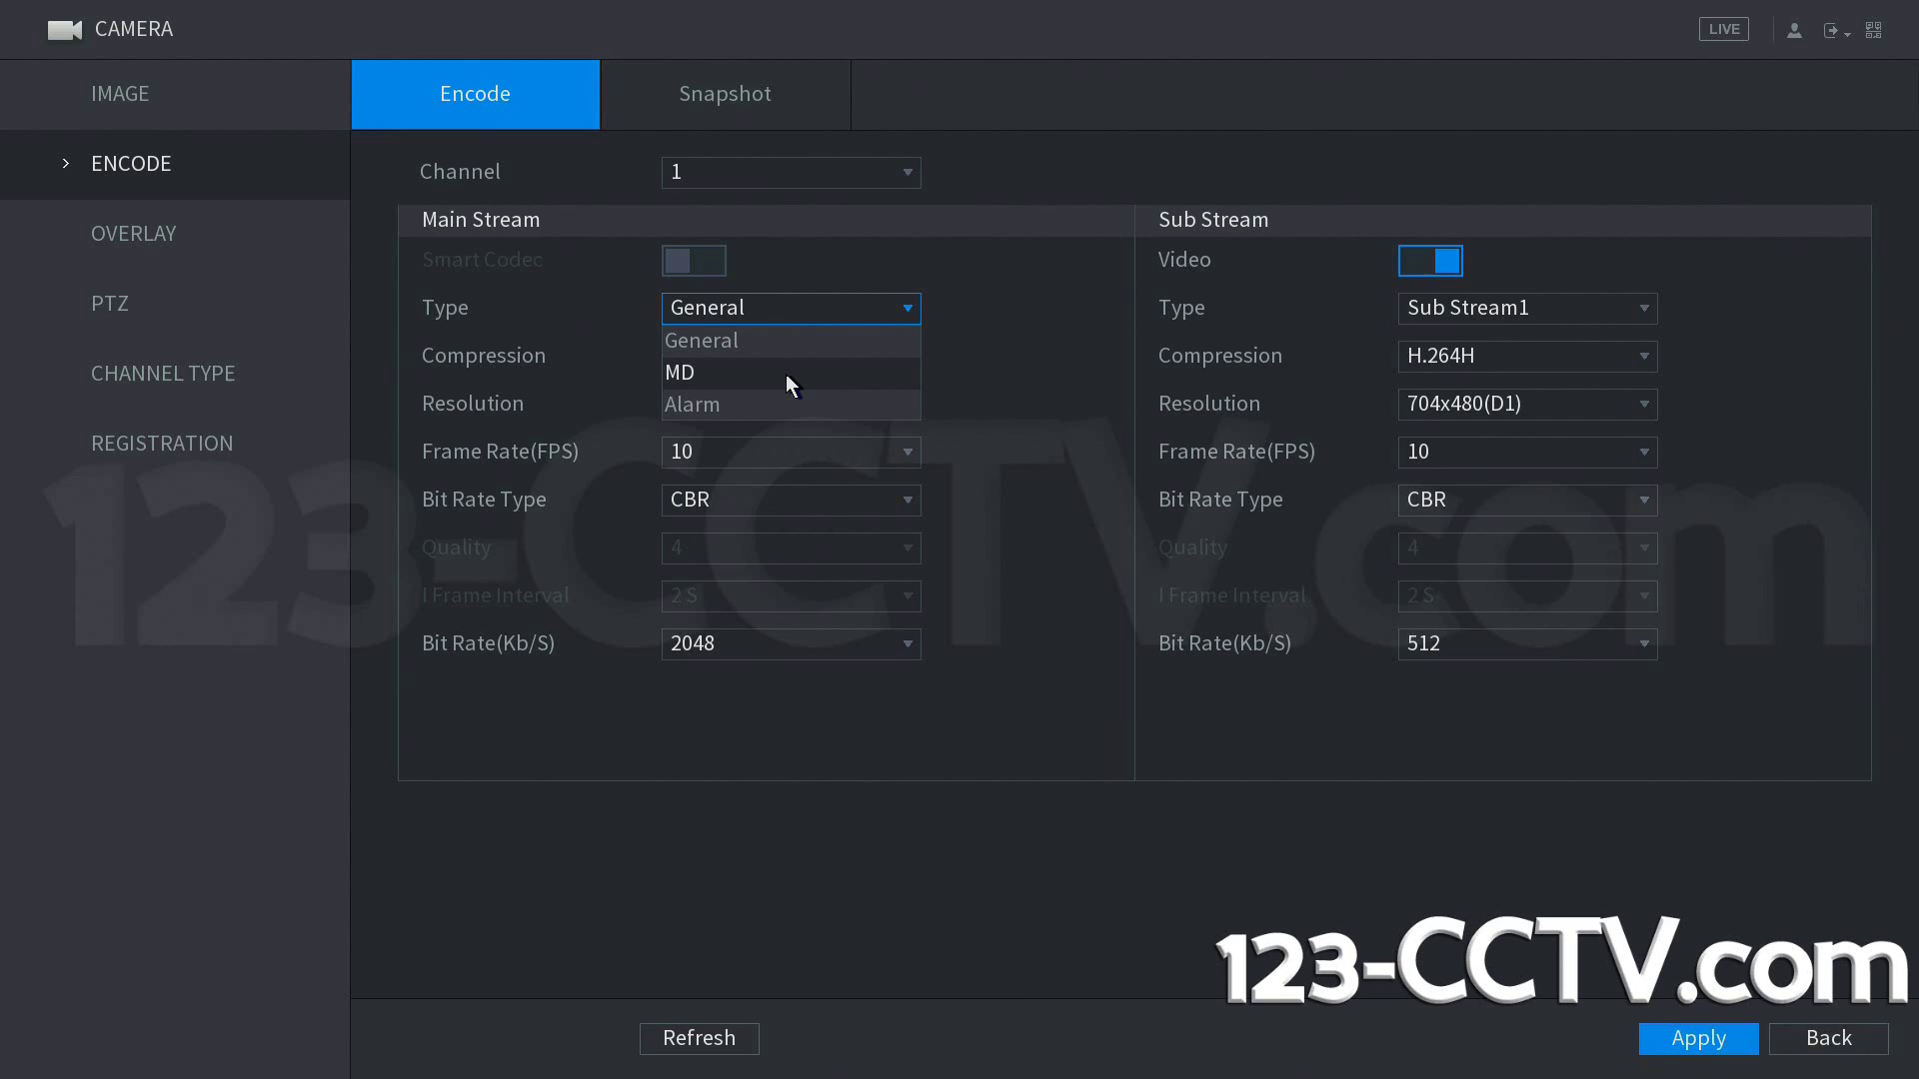
{"action": "left_click", "coordinate": [805, 311]}
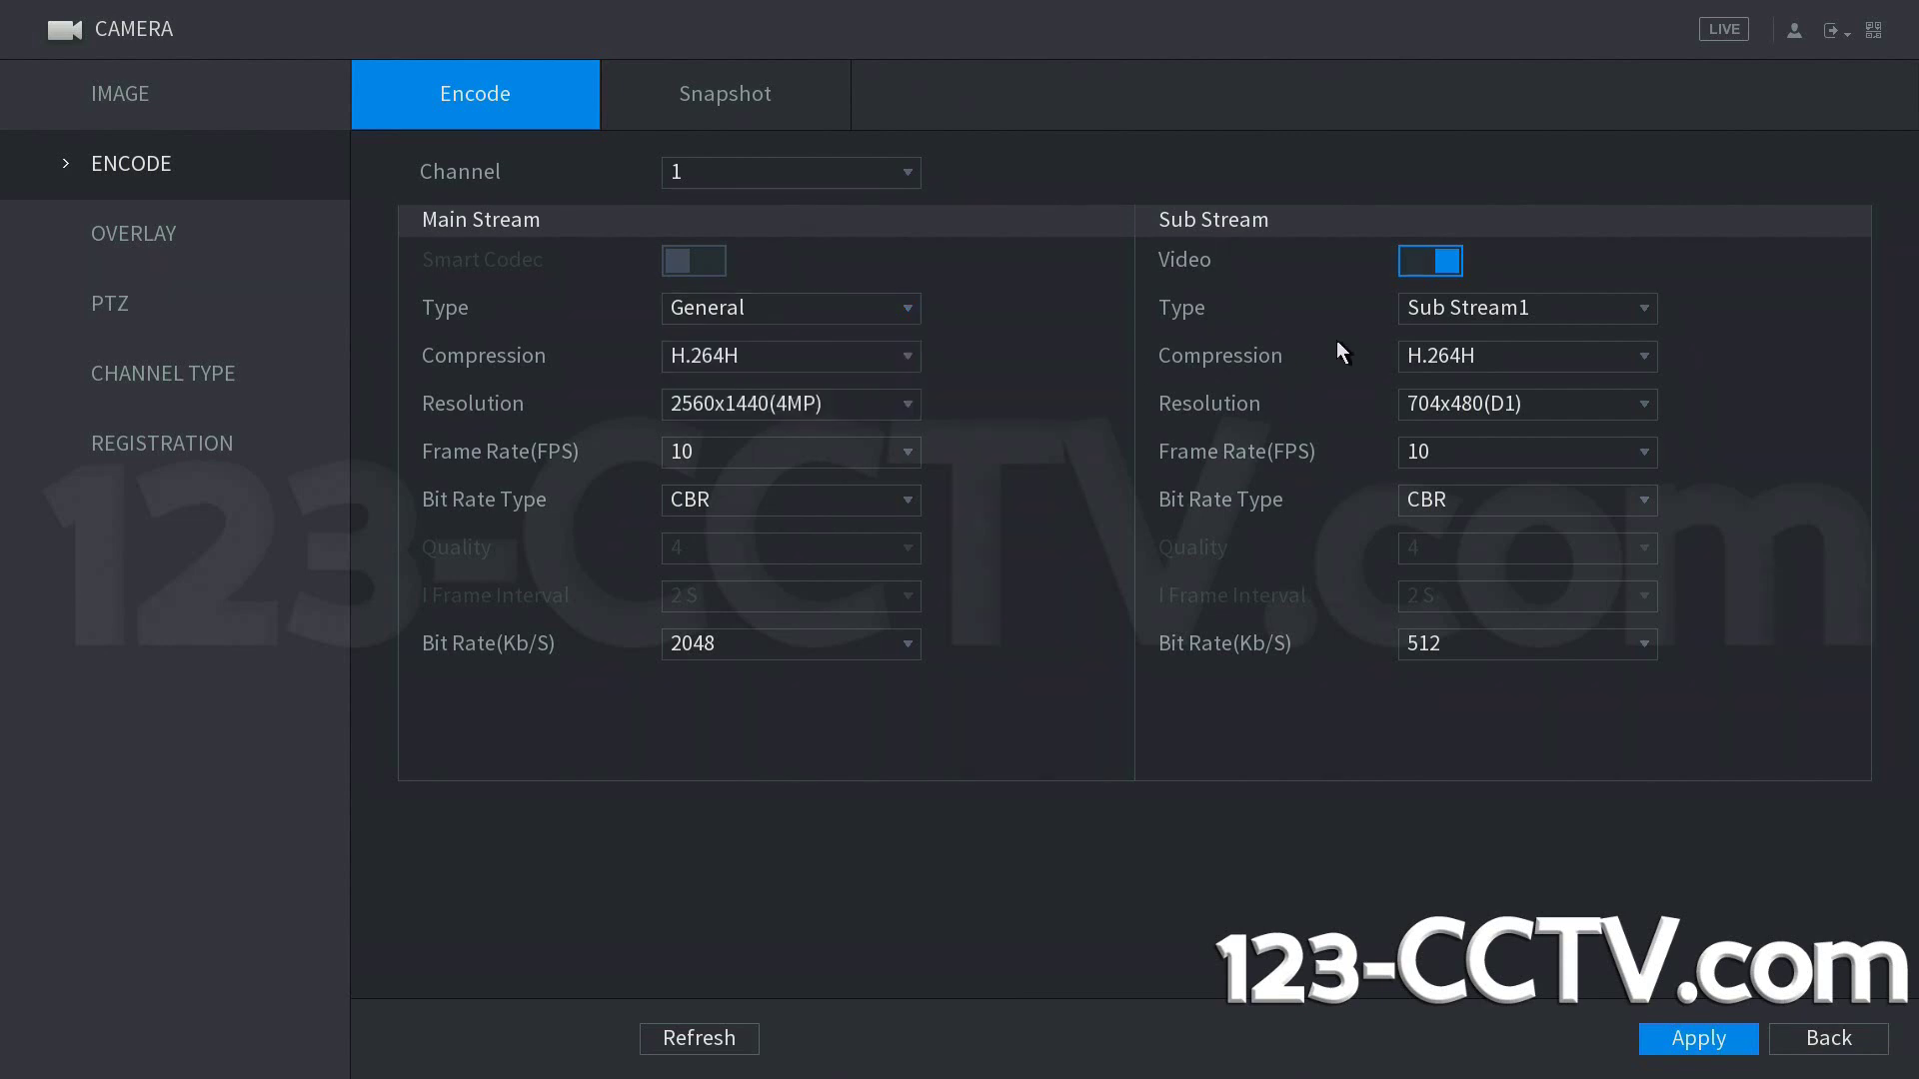
{"action": "left_click", "coordinate": [1460, 314]}
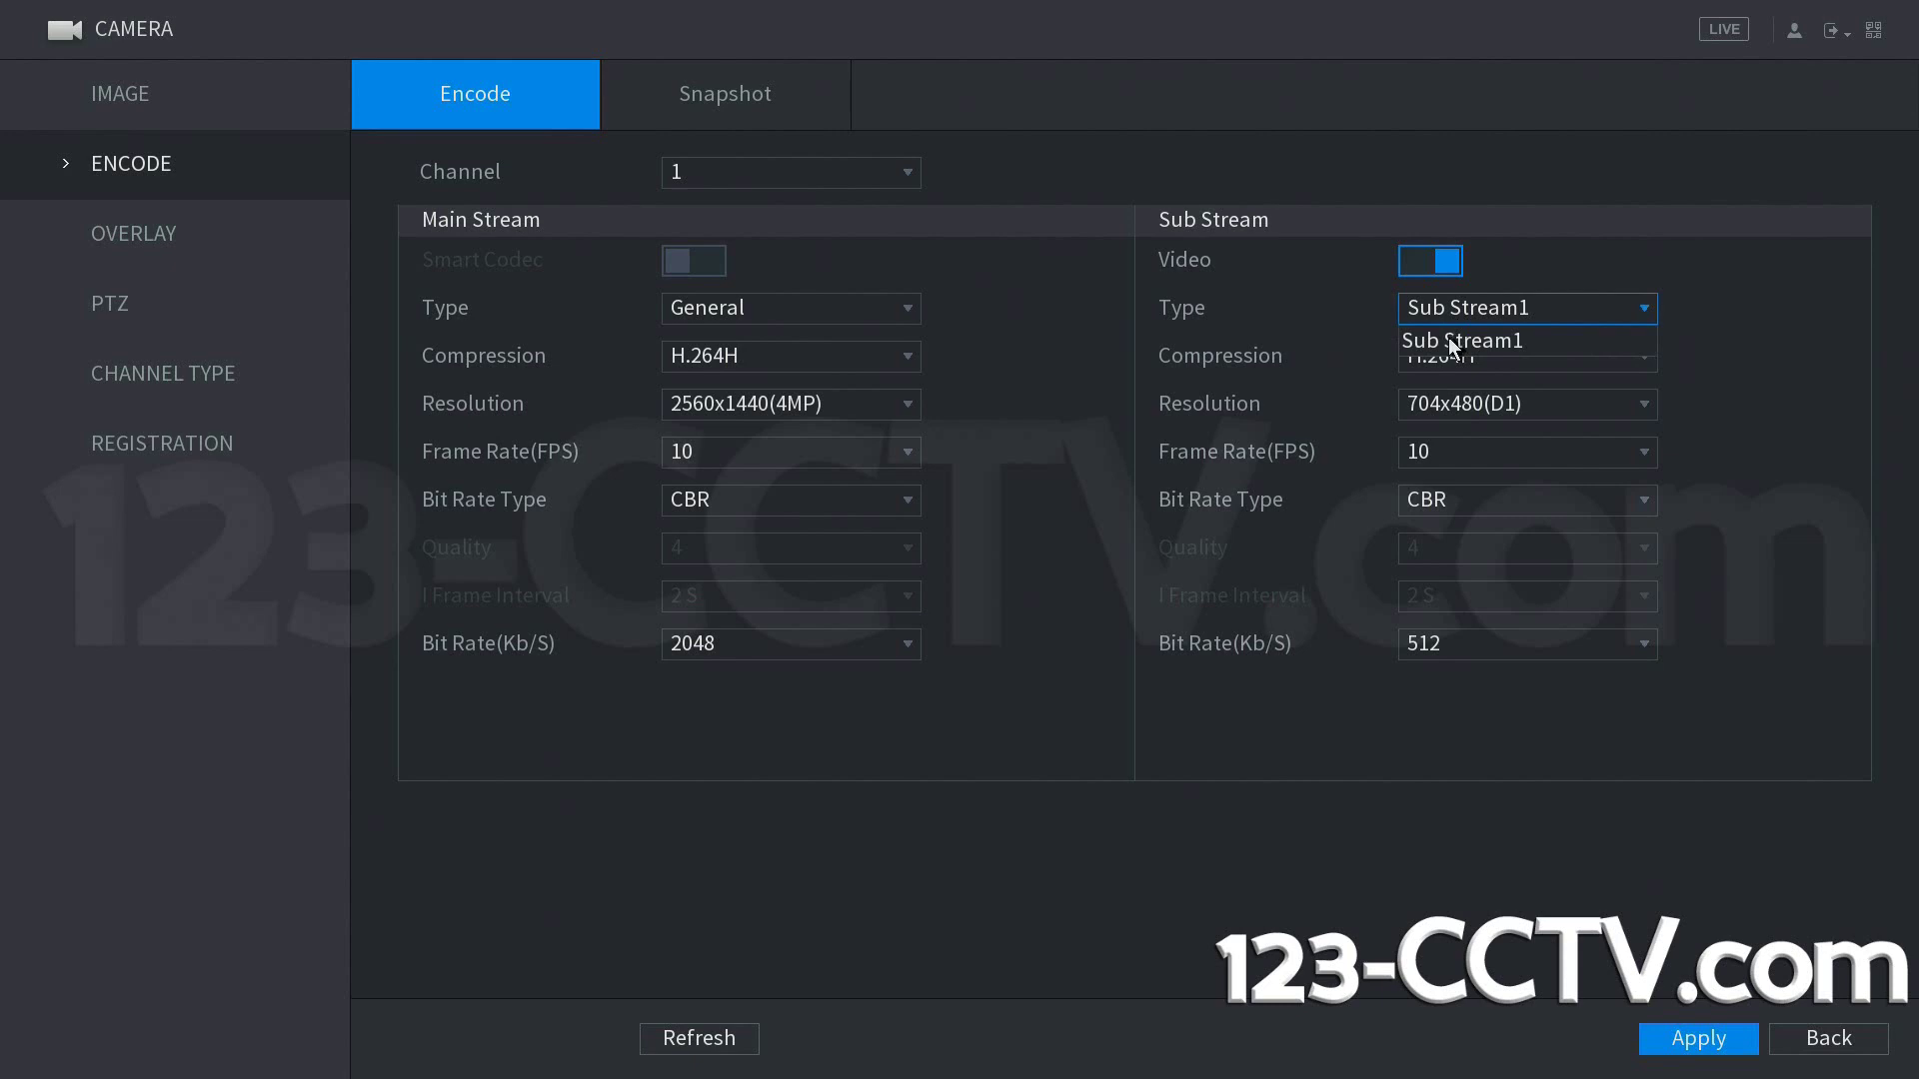
{"action": "left_click", "coordinate": [1448, 338]}
{"action": "left_click", "coordinate": [1439, 319]}
{"action": "left_click", "coordinate": [1435, 342]}
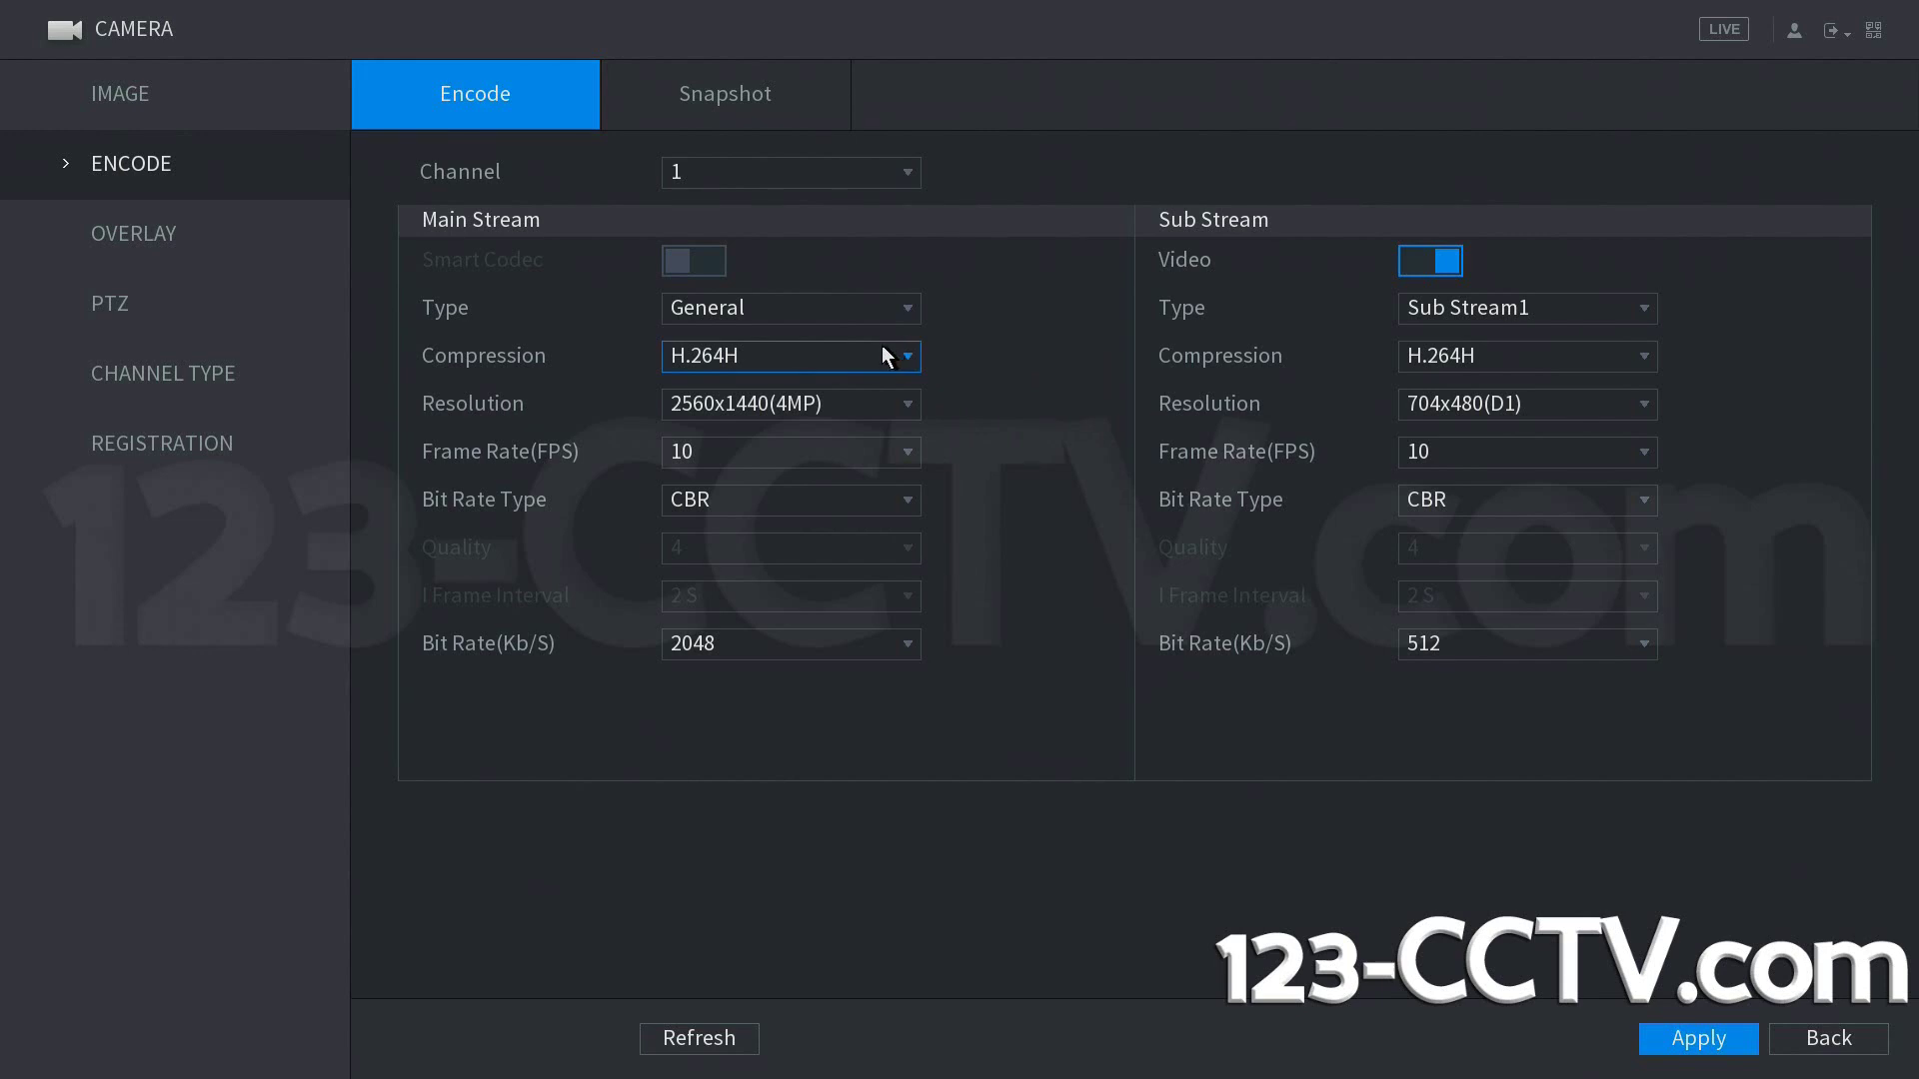
{"action": "left_click", "coordinate": [842, 404]}
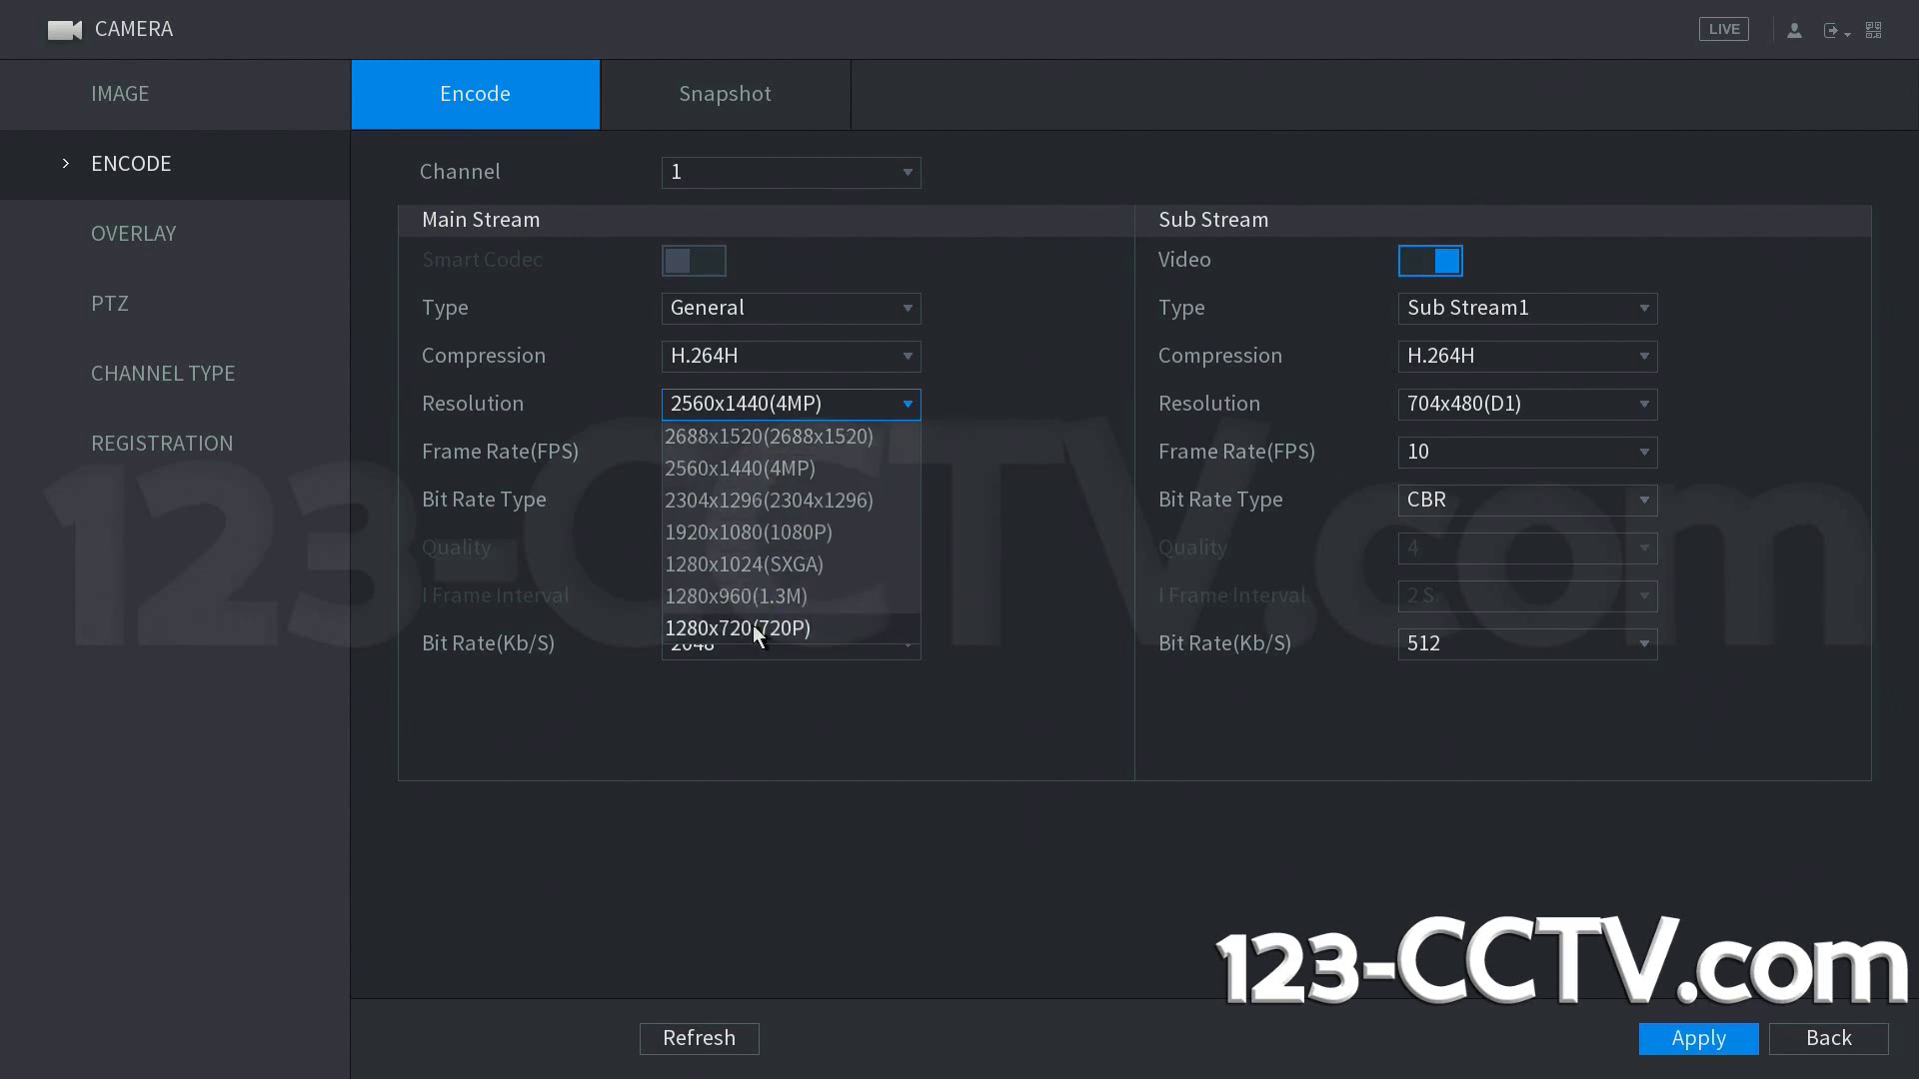
{"action": "left_click", "coordinate": [812, 402]}
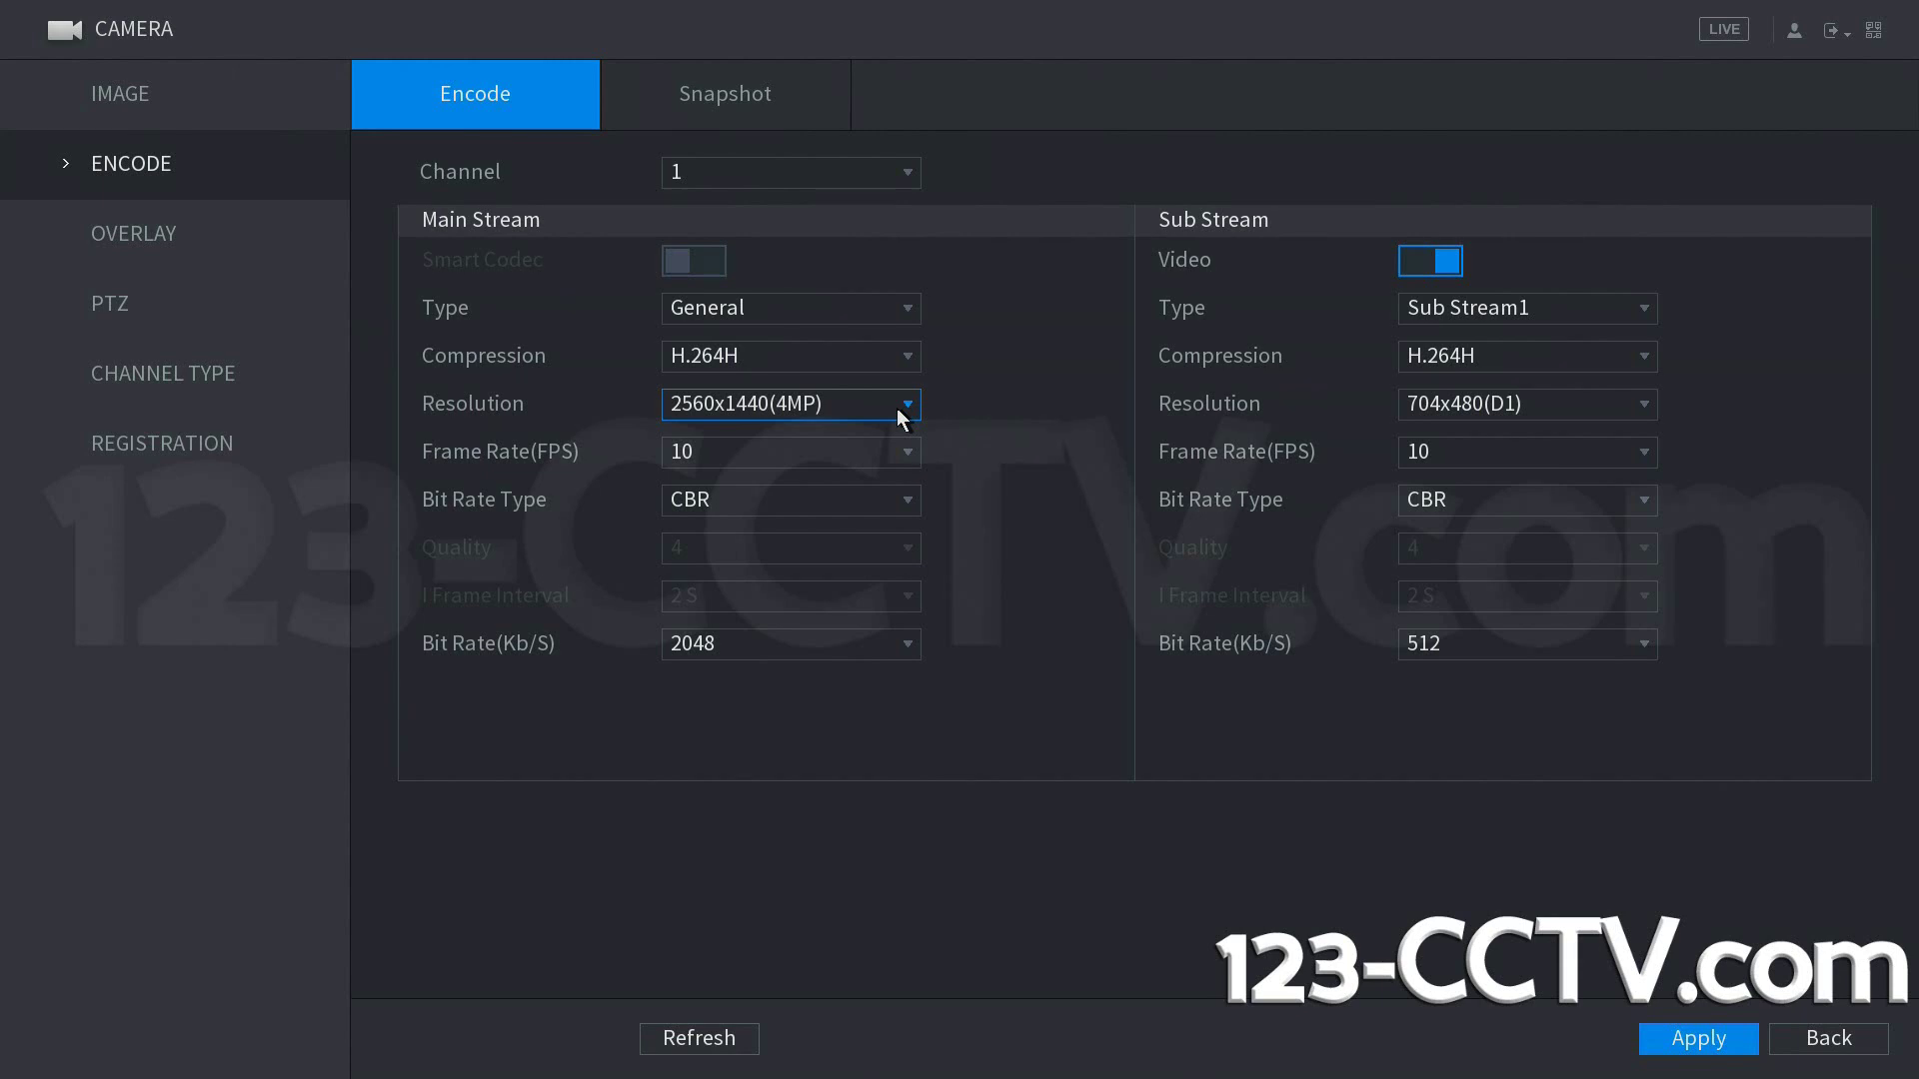
{"action": "left_click", "coordinate": [904, 410]}
{"action": "left_click", "coordinate": [839, 463]}
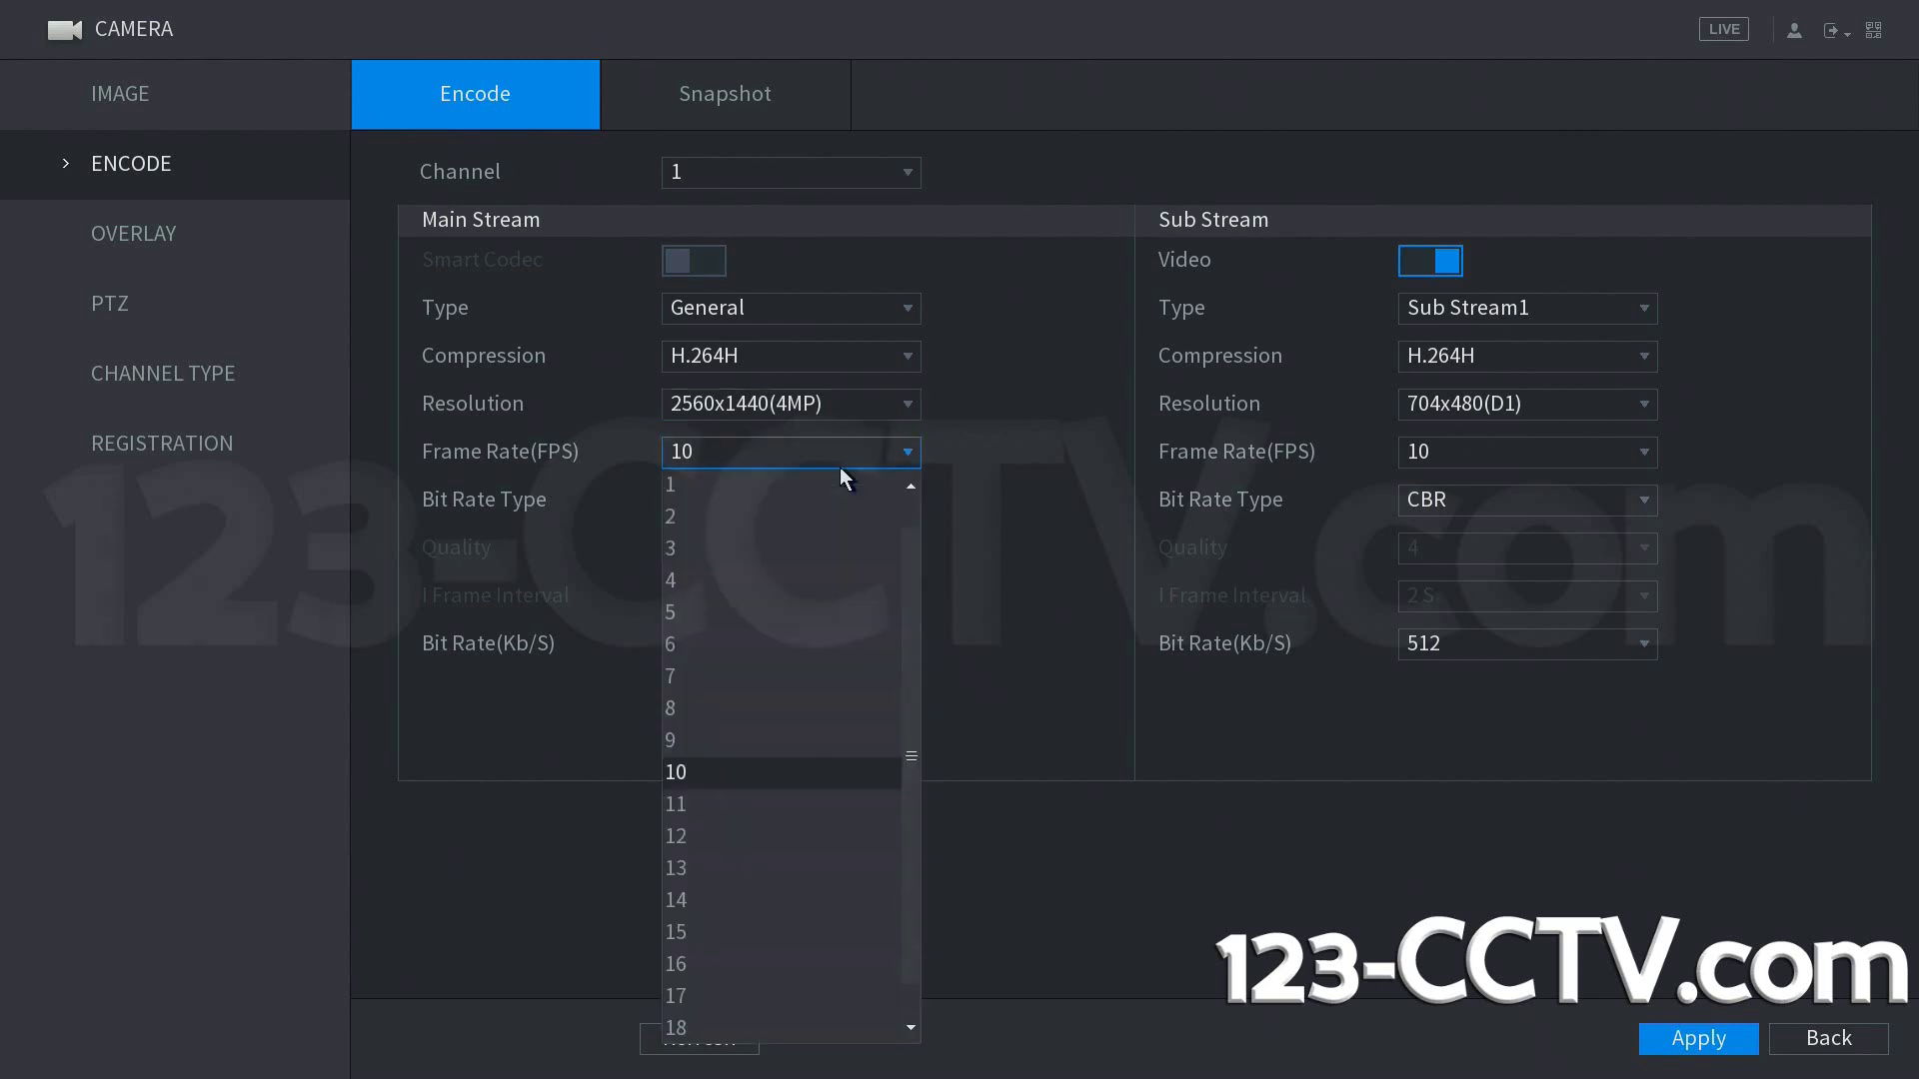
{"action": "left_click", "coordinate": [841, 463]}
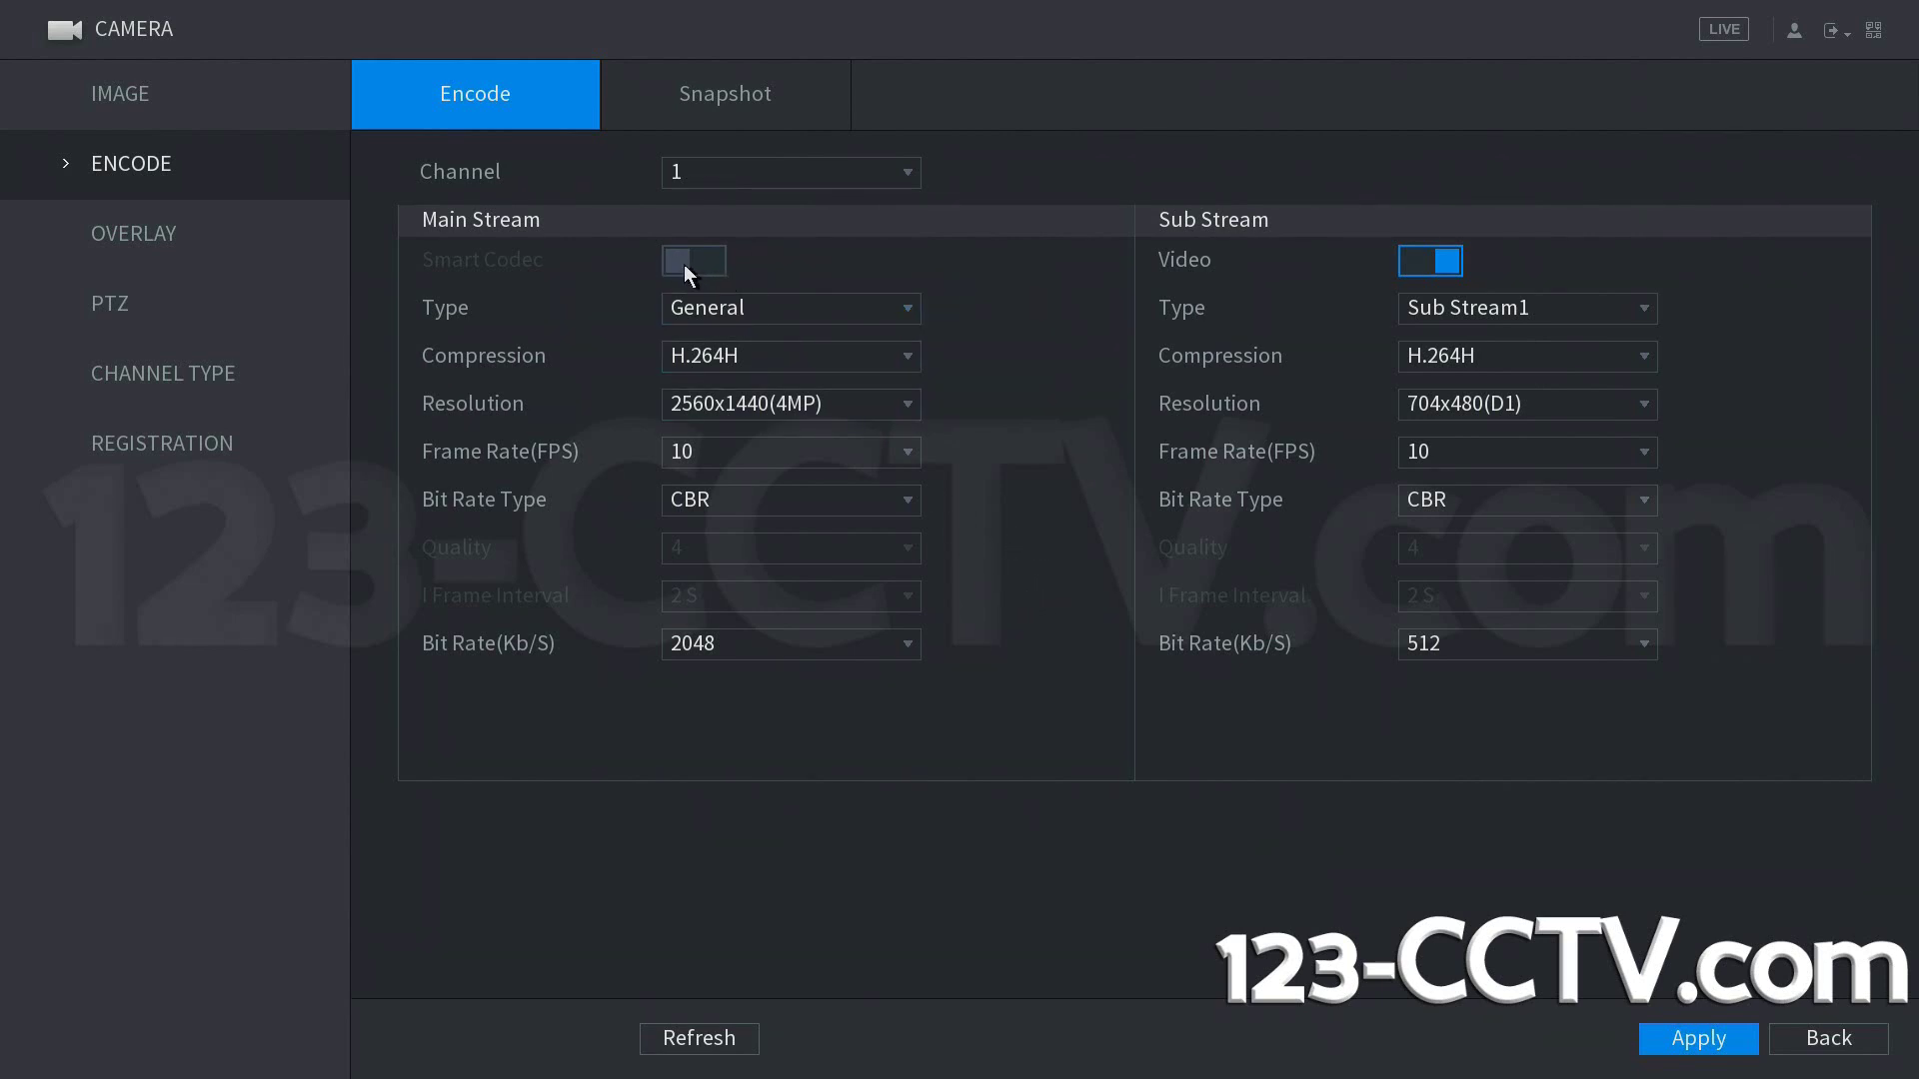
Switch the encode settings to channel 2 and set its quality level to 3.
{"action": "left_click", "coordinate": [728, 183]}
{"action": "left_click", "coordinate": [742, 208]}
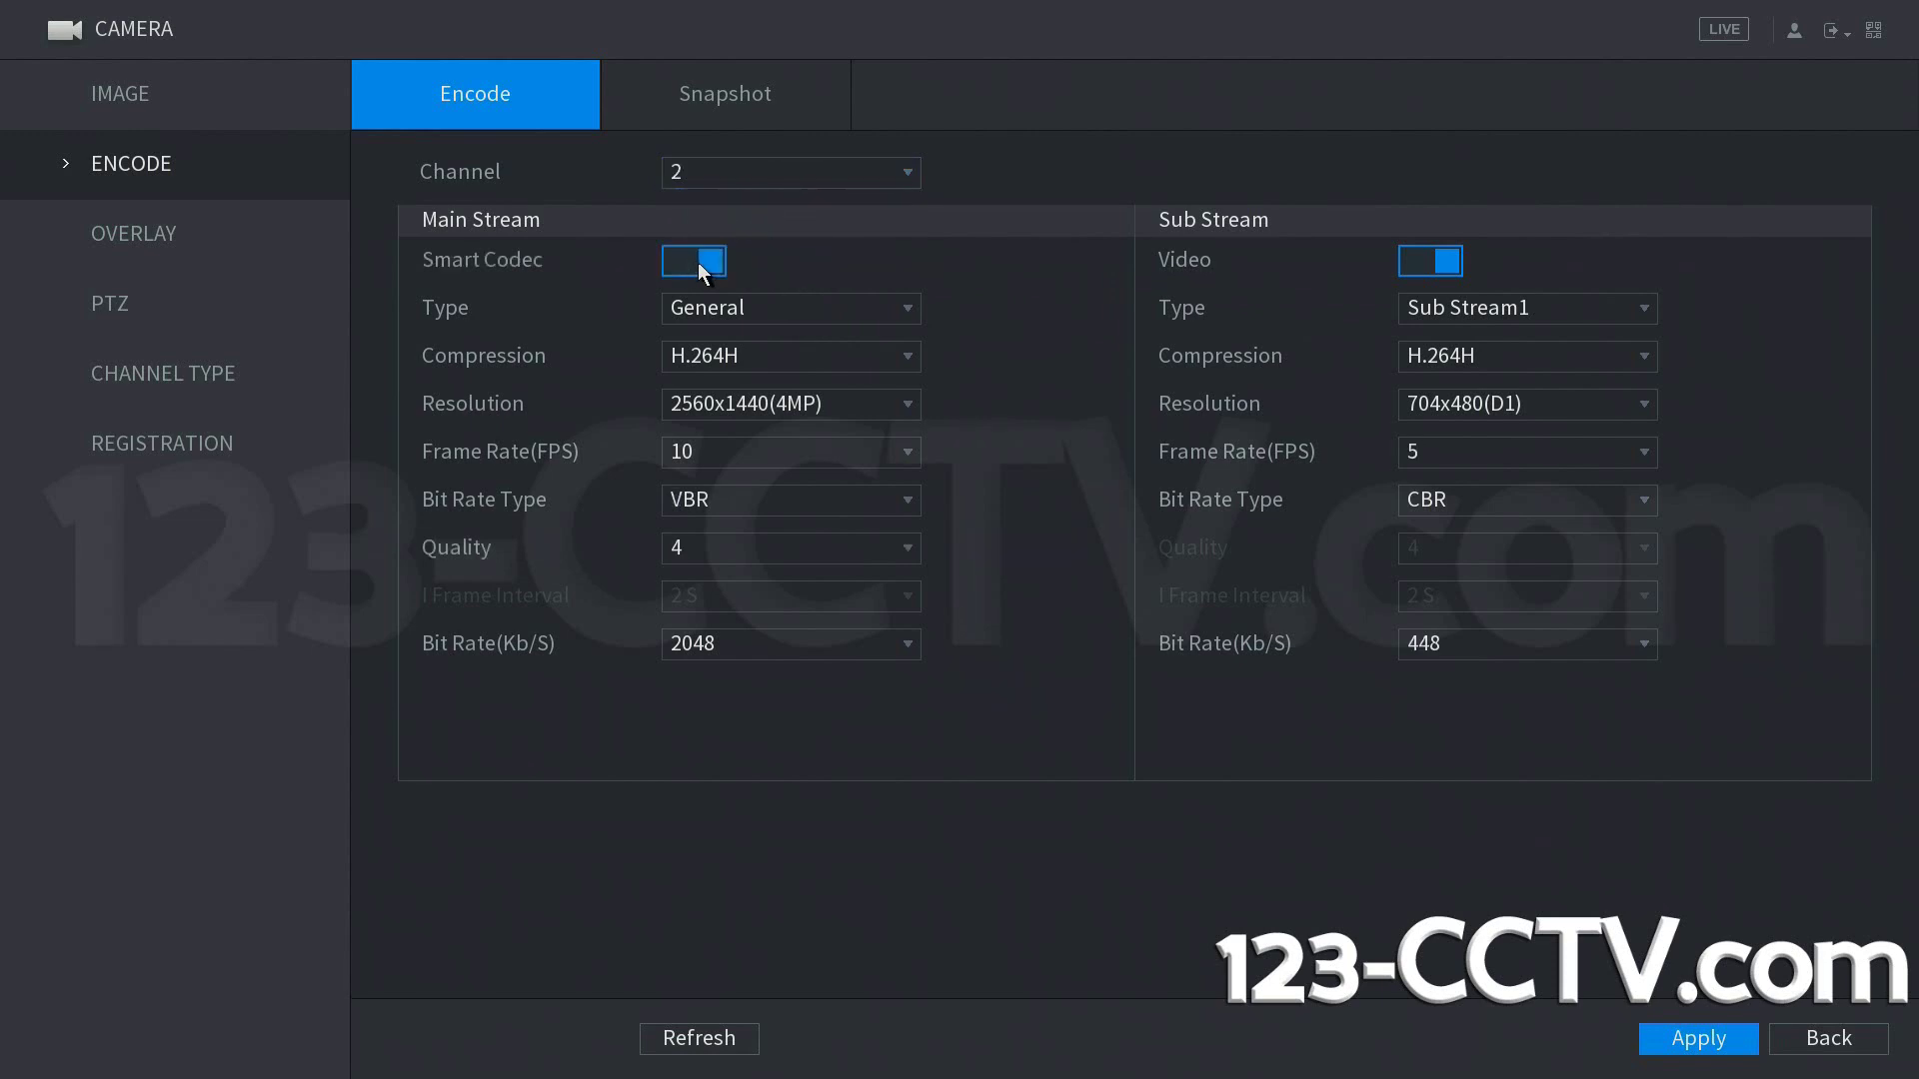
{"action": "left_click", "coordinate": [734, 547]}
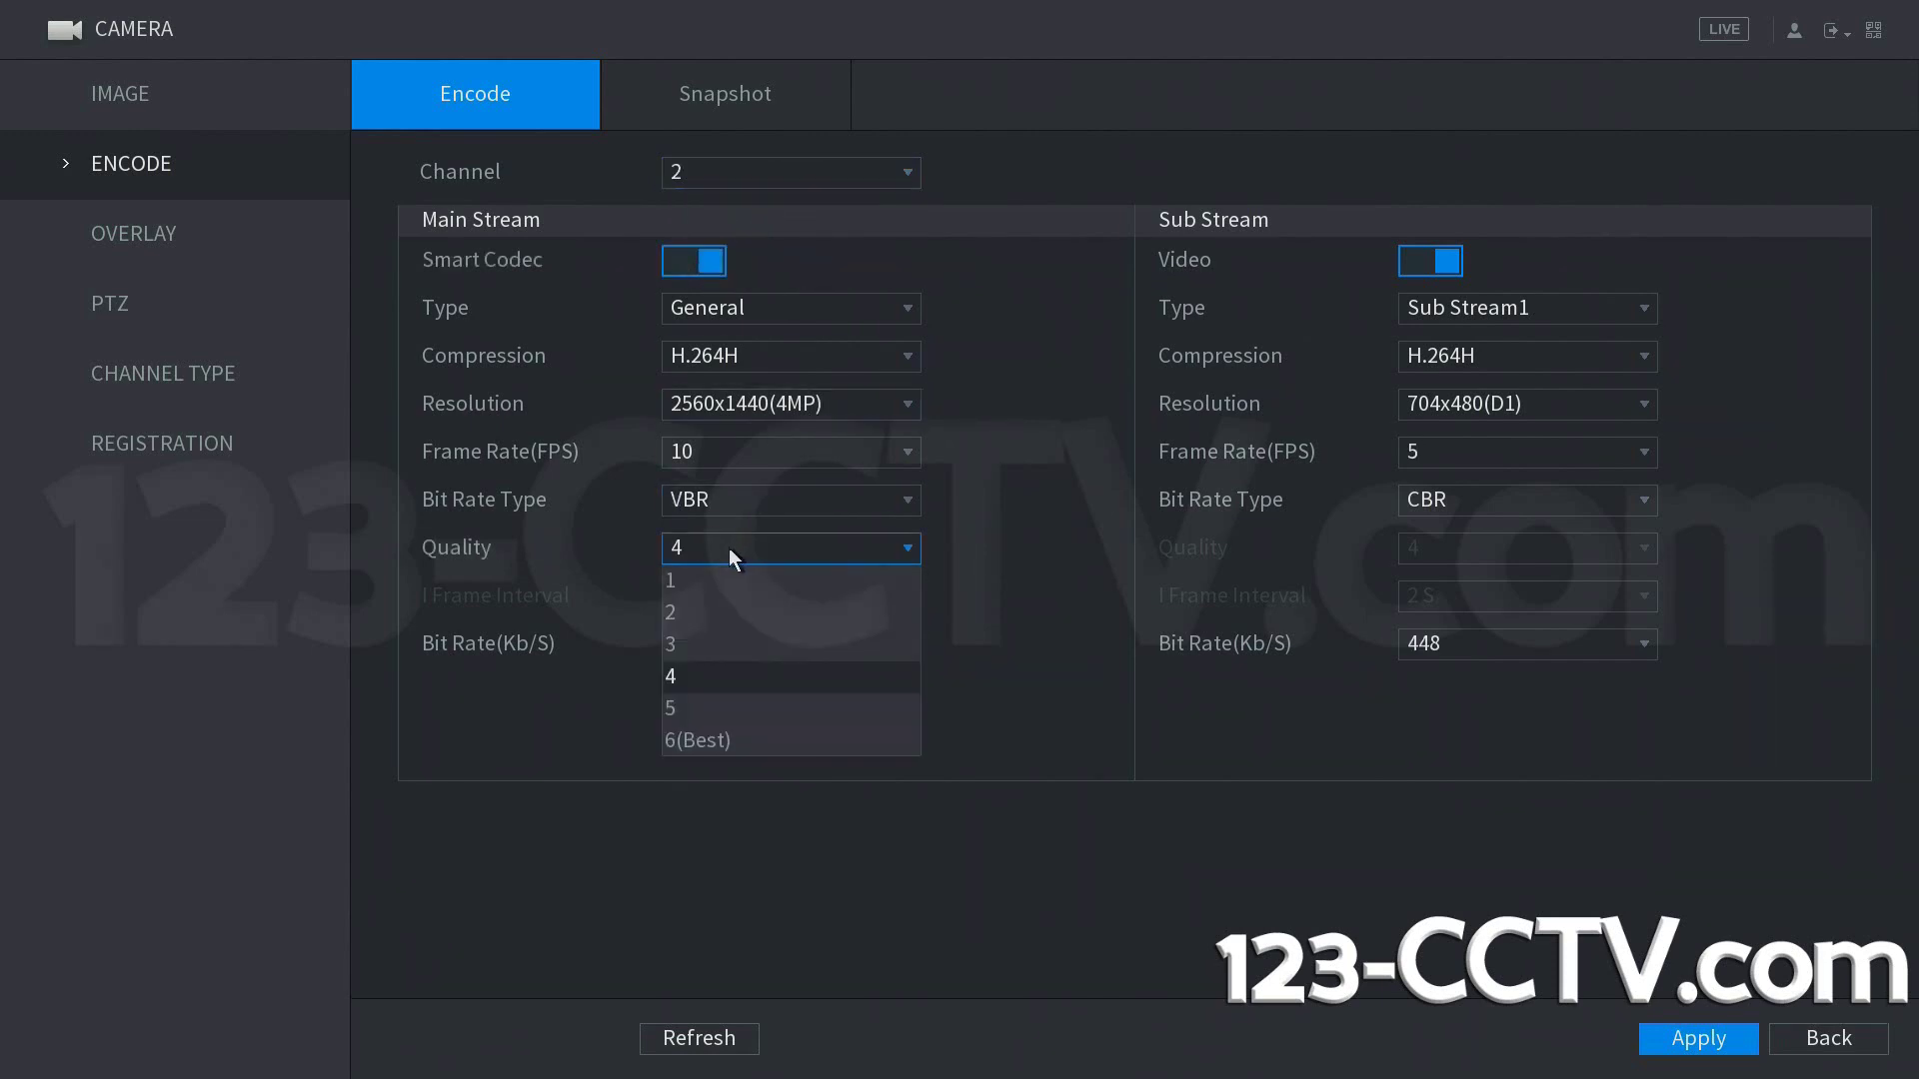
{"action": "left_click", "coordinate": [711, 644]}
Turn off Smart Codec for channel 2, with CBR bit rate type at 2048 Kb/s.
{"action": "left_click", "coordinate": [760, 500]}
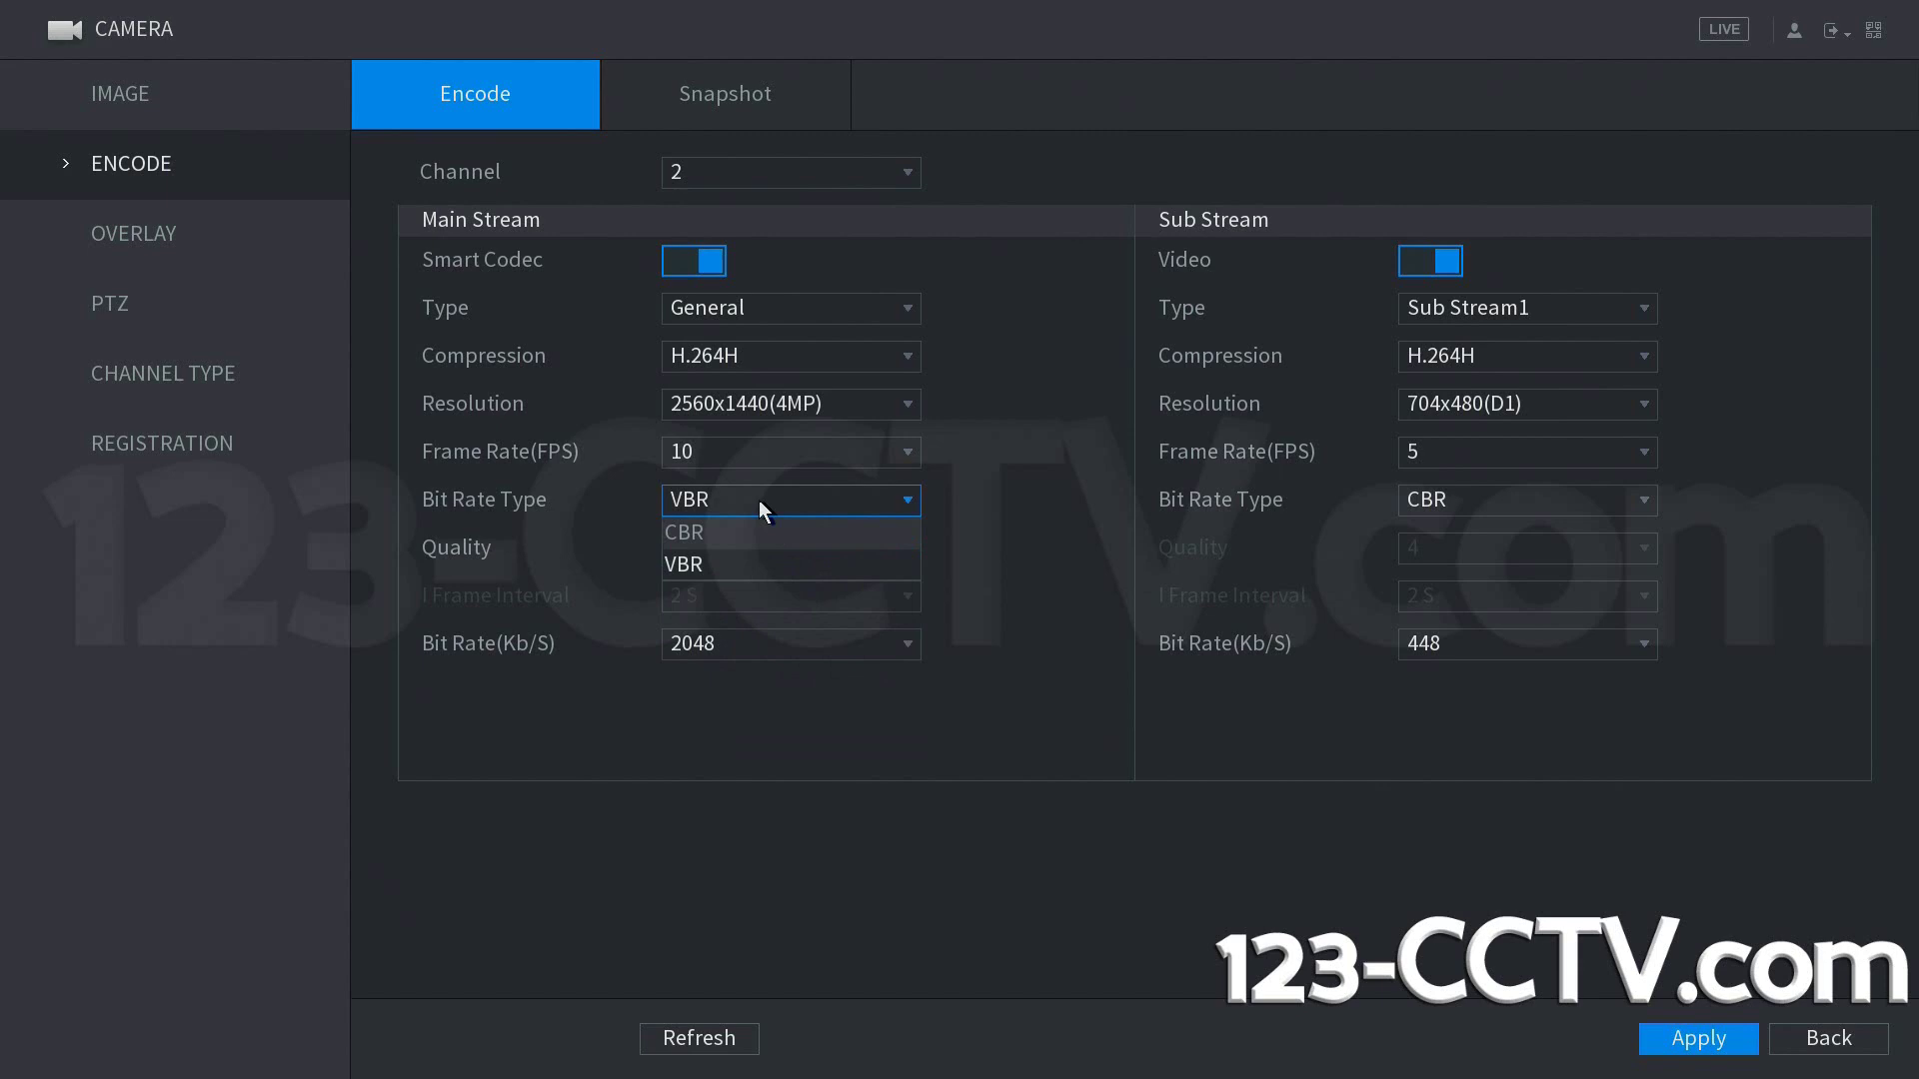
{"action": "left_click", "coordinate": [752, 564]}
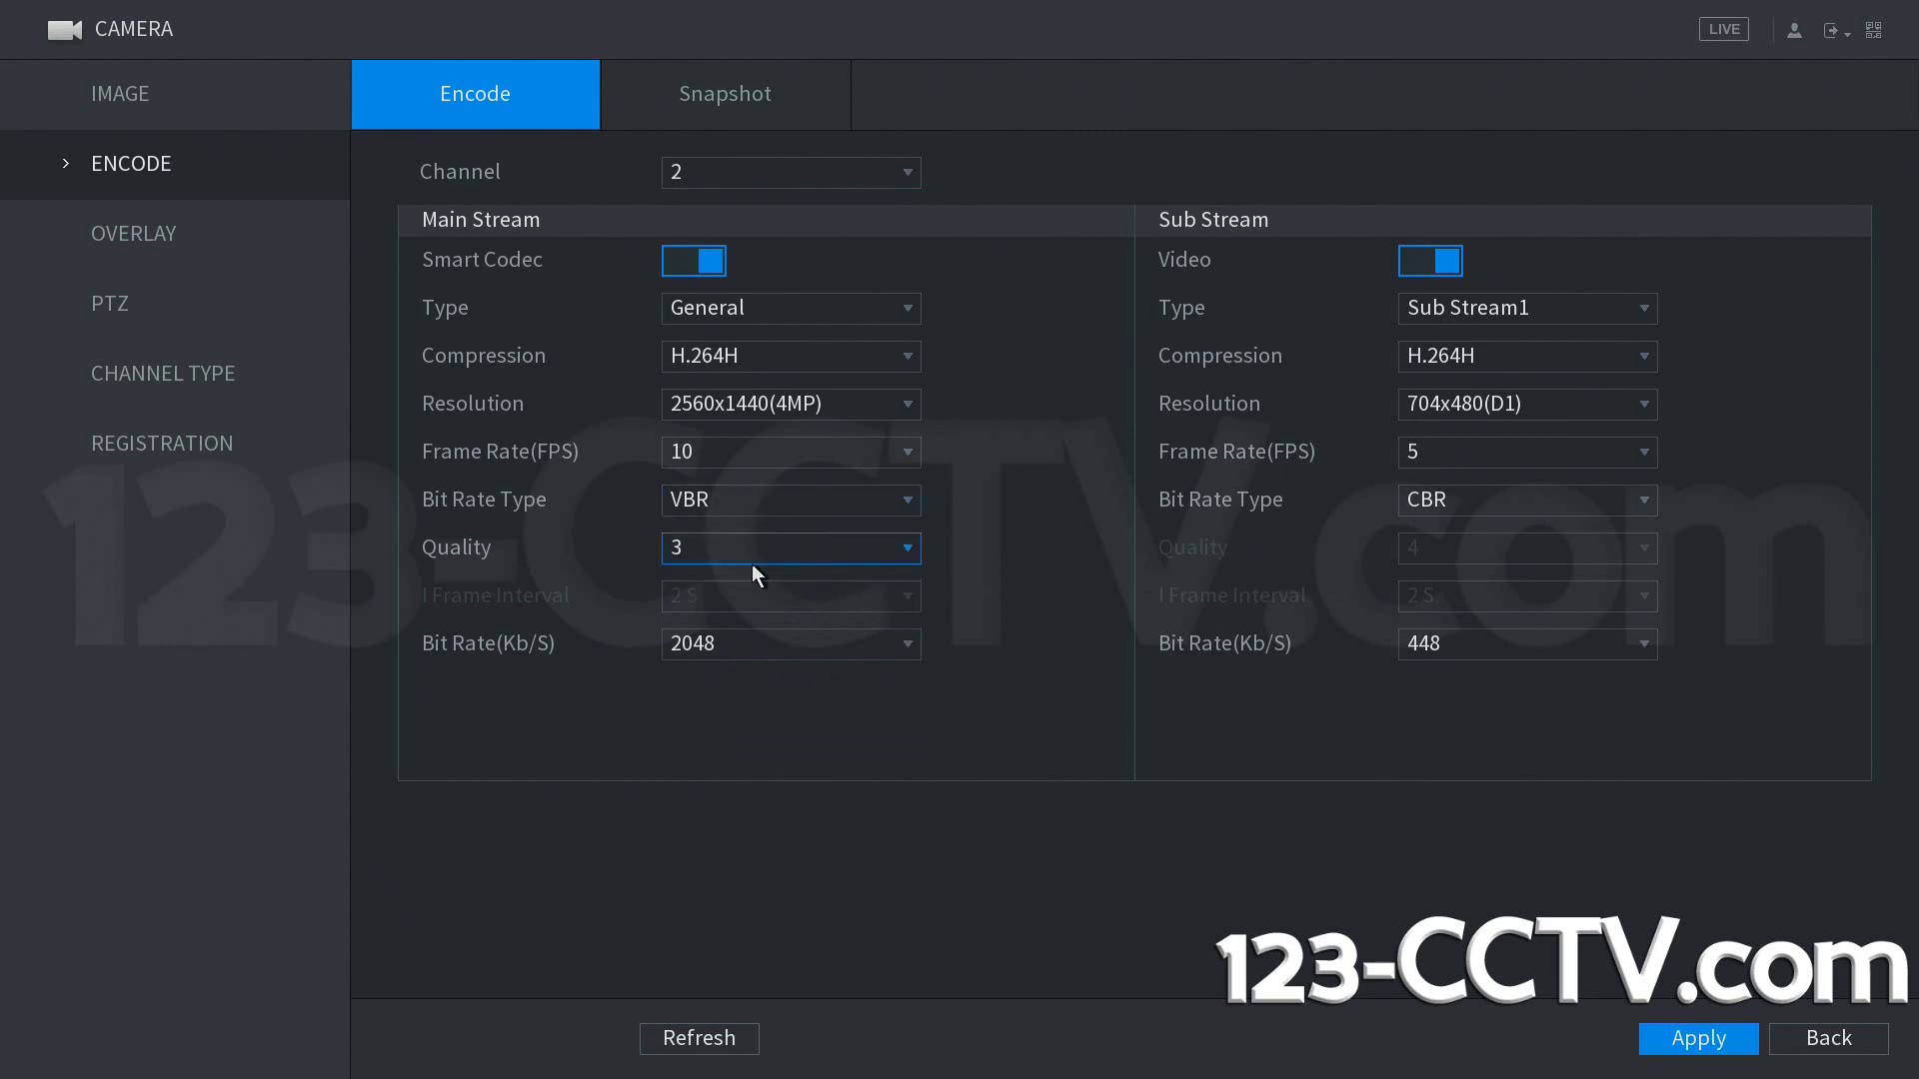
{"action": "left_click", "coordinate": [715, 263]}
{"action": "left_click", "coordinate": [700, 500]}
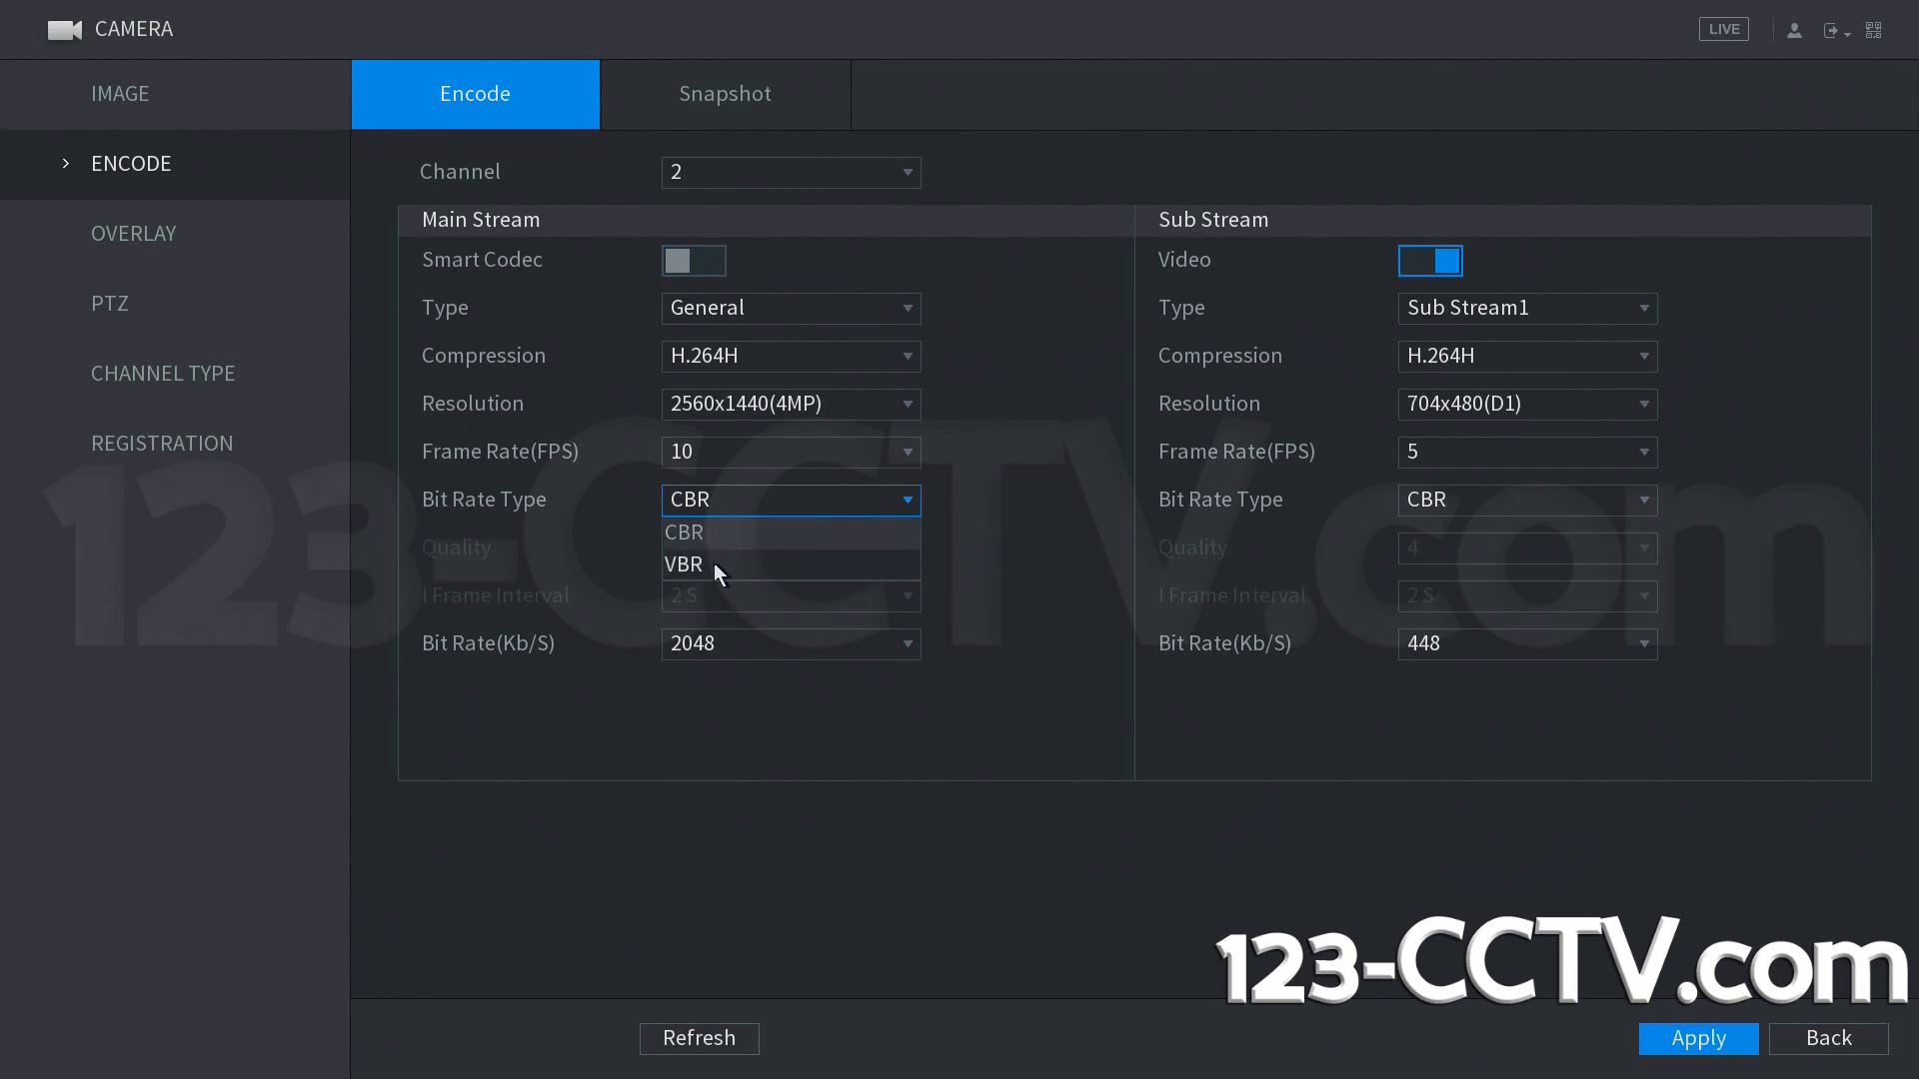
{"action": "left_click", "coordinate": [717, 543]}
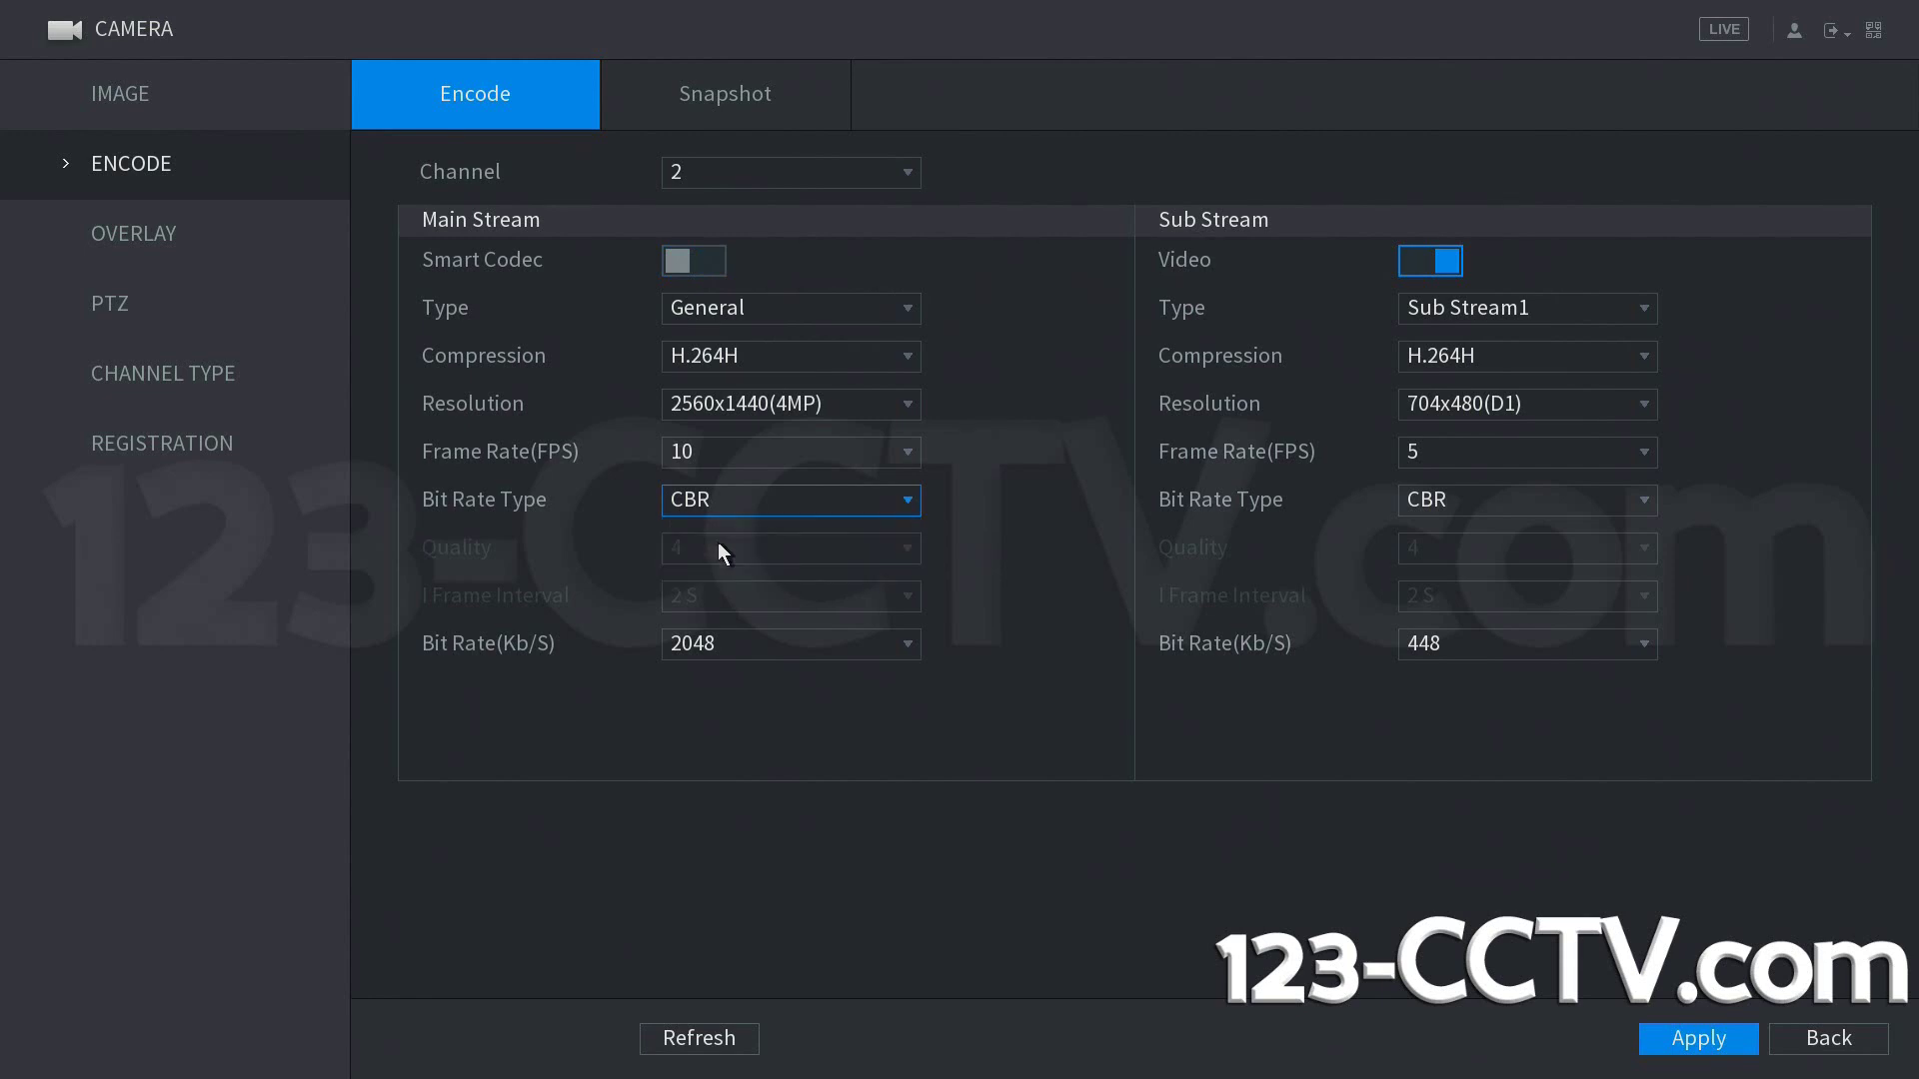
{"action": "left_click", "coordinate": [772, 656]}
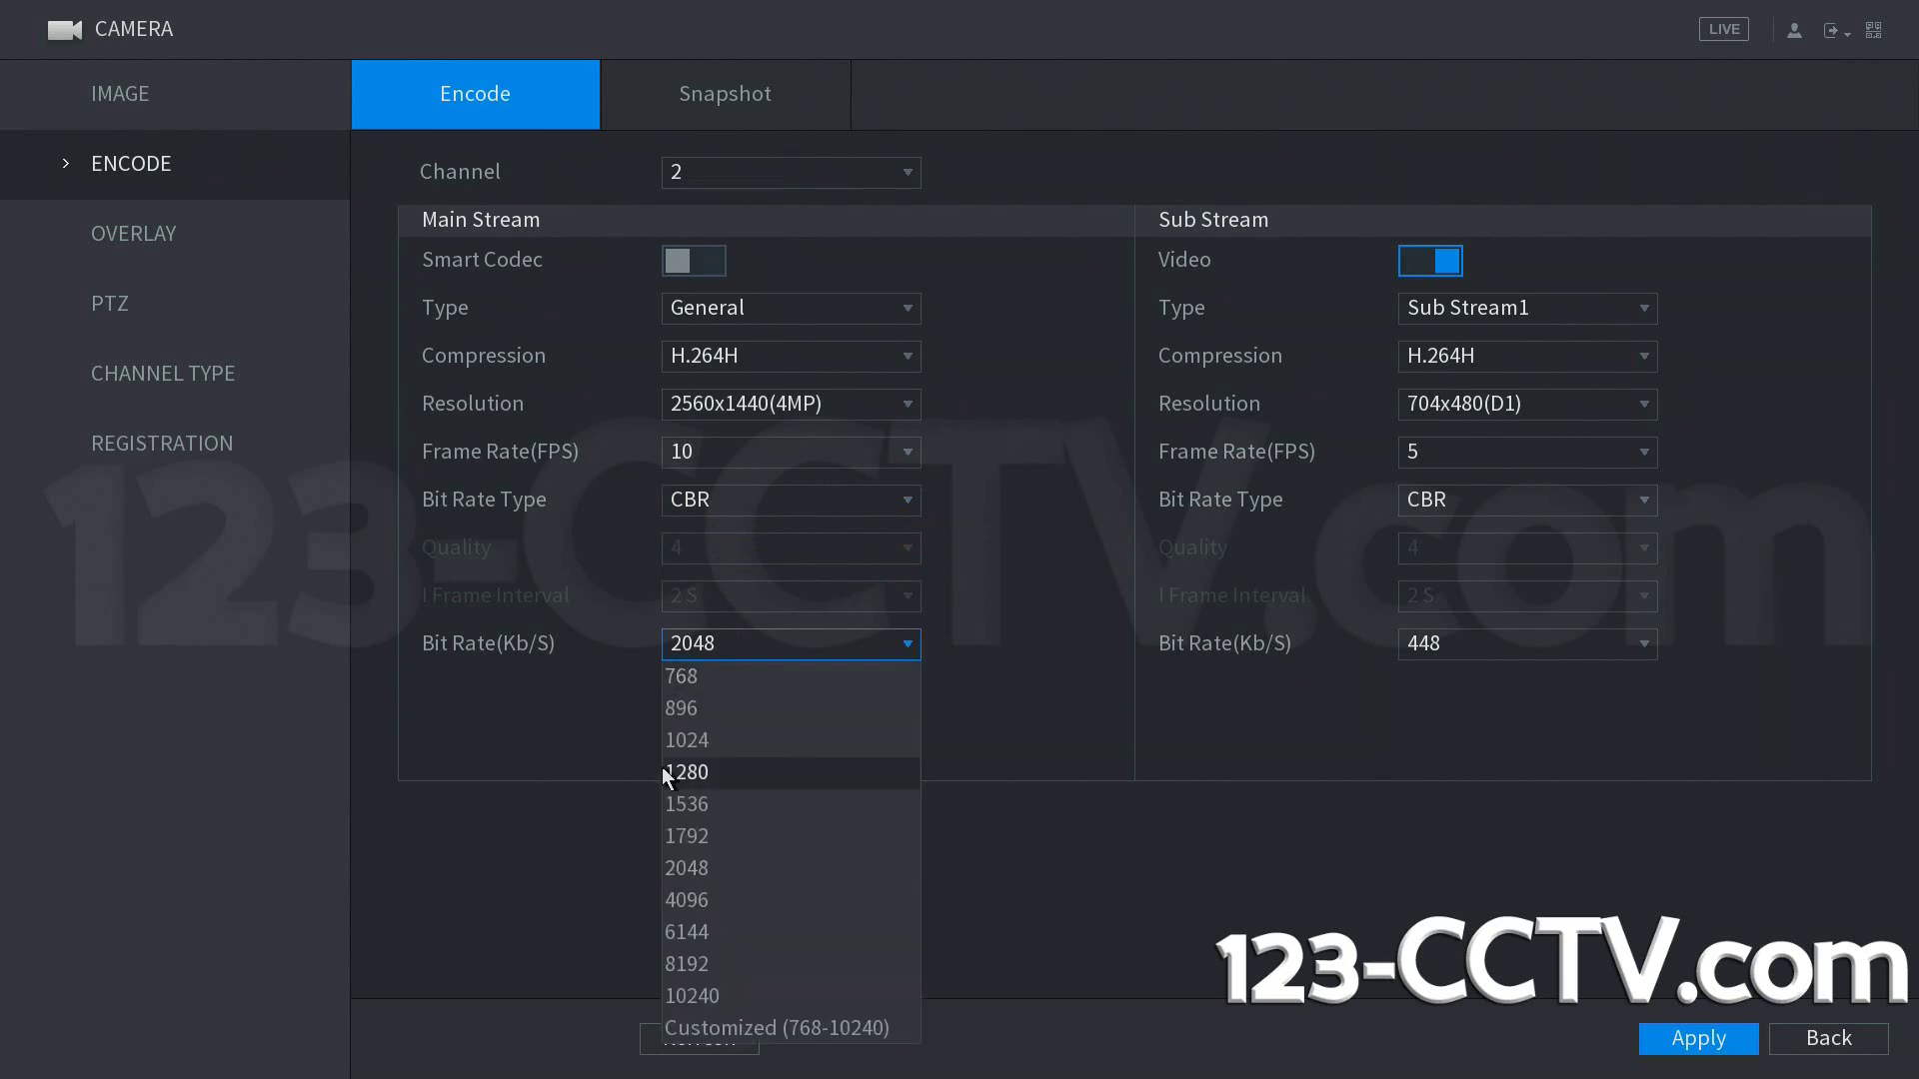
{"action": "left_click", "coordinate": [695, 871]}
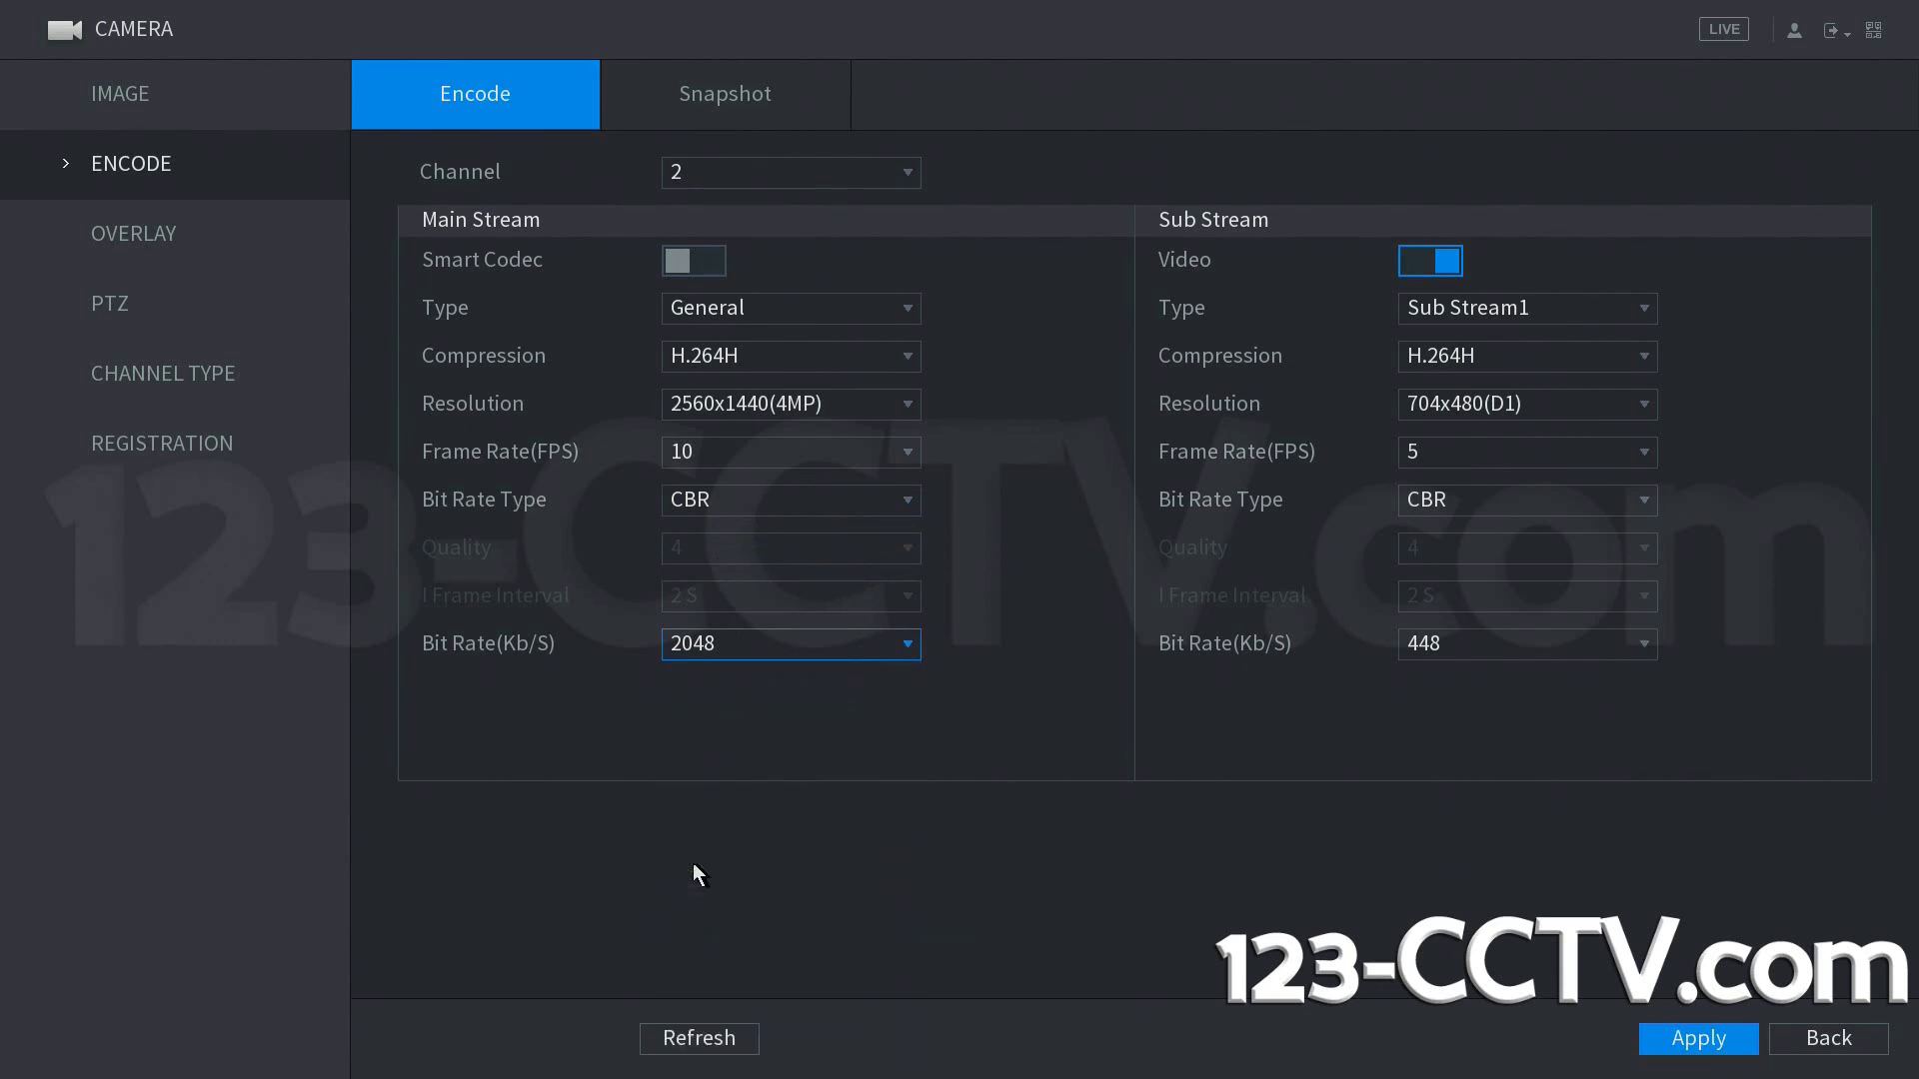
Confirm CBR bit rate type and set channel 2's main stream frame rate to 15 FPS.
{"action": "left_click", "coordinate": [807, 502]}
{"action": "left_click", "coordinate": [793, 565]}
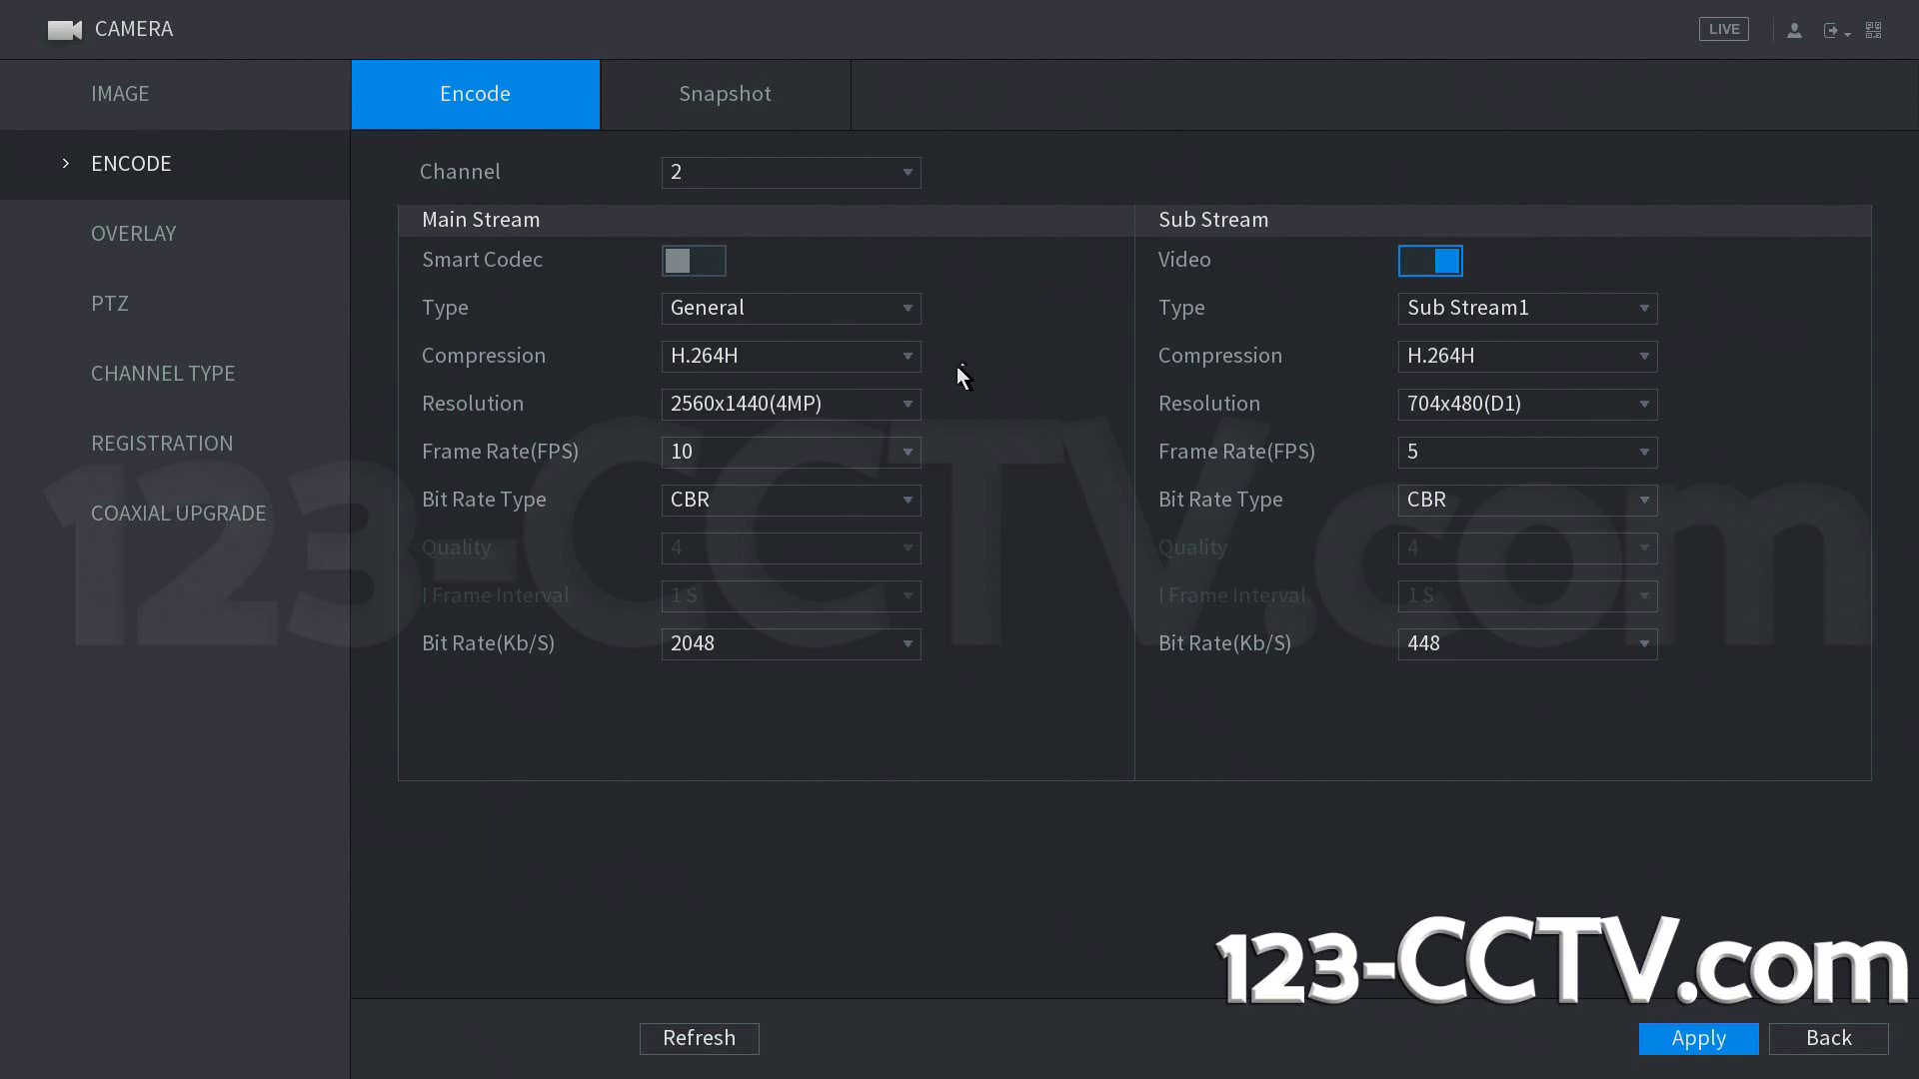
{"action": "left_click", "coordinate": [860, 451]}
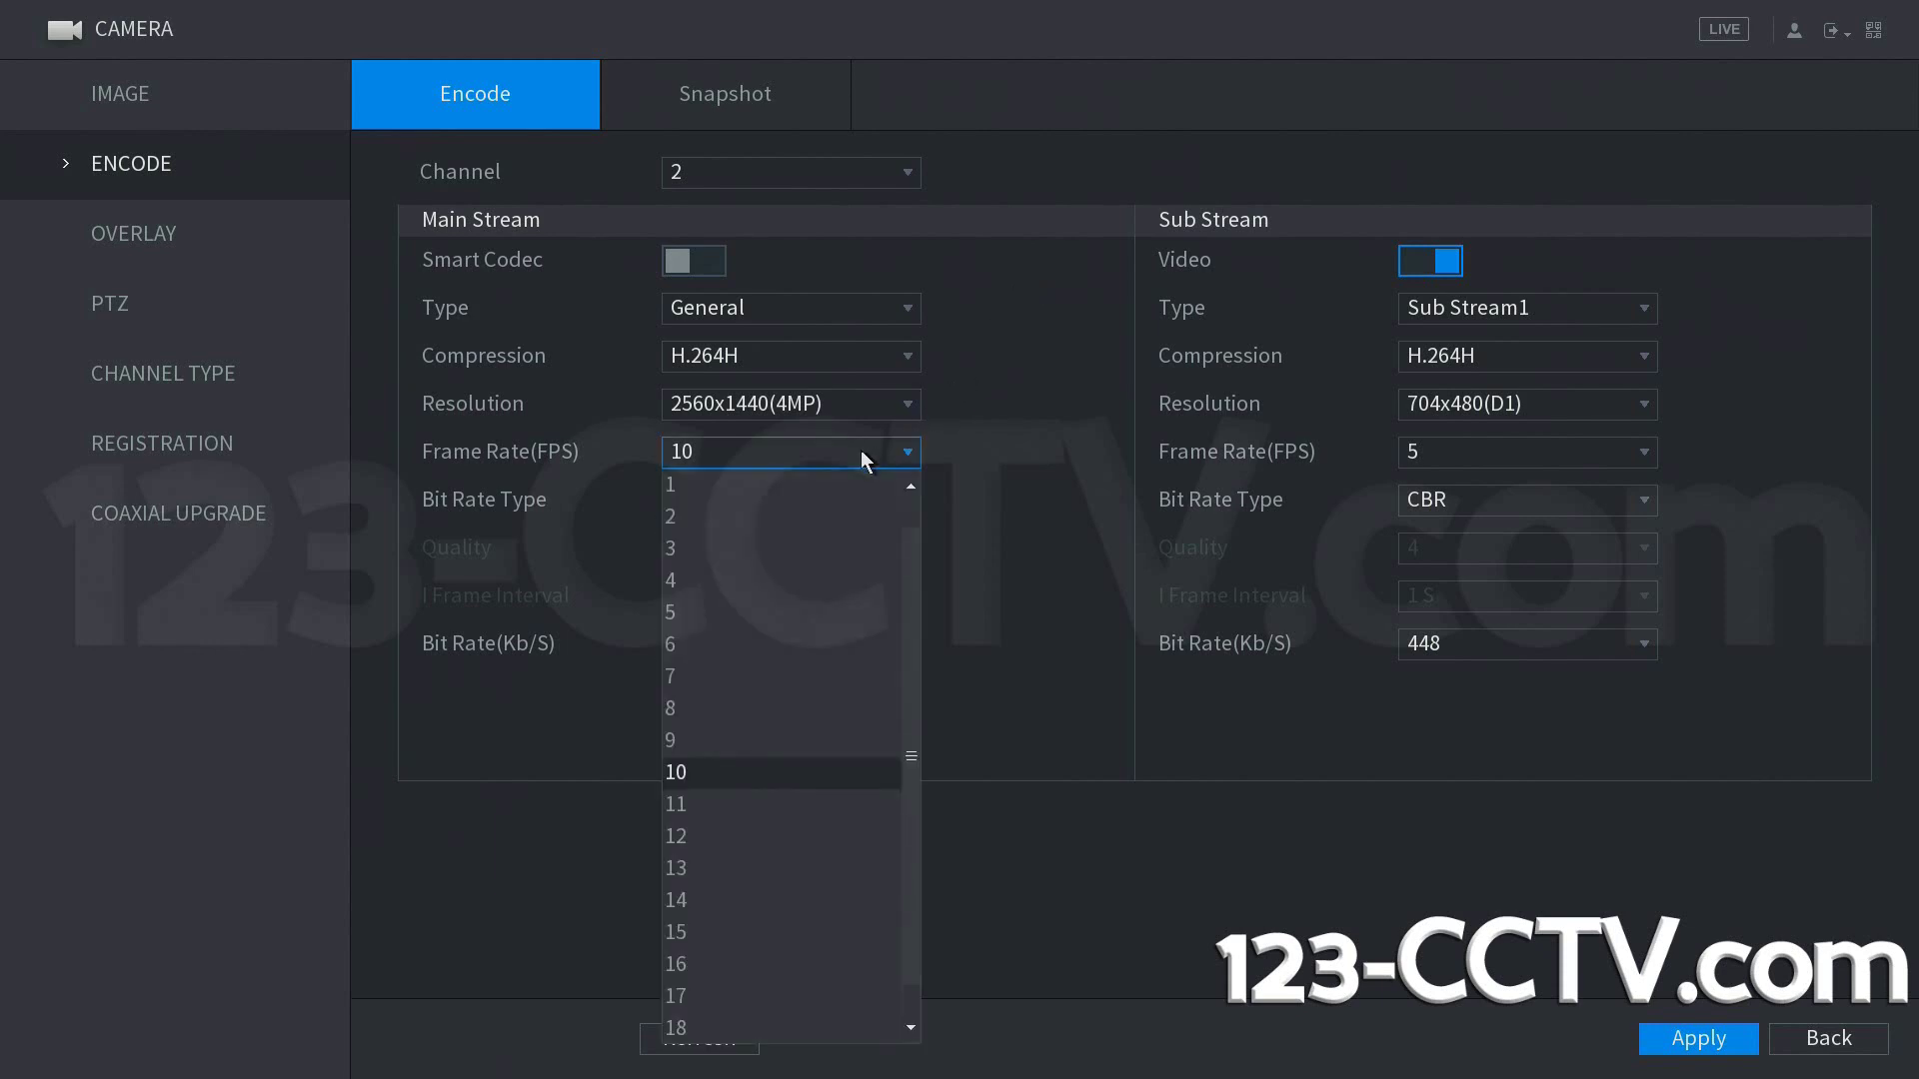
{"action": "left_click", "coordinate": [775, 933]}
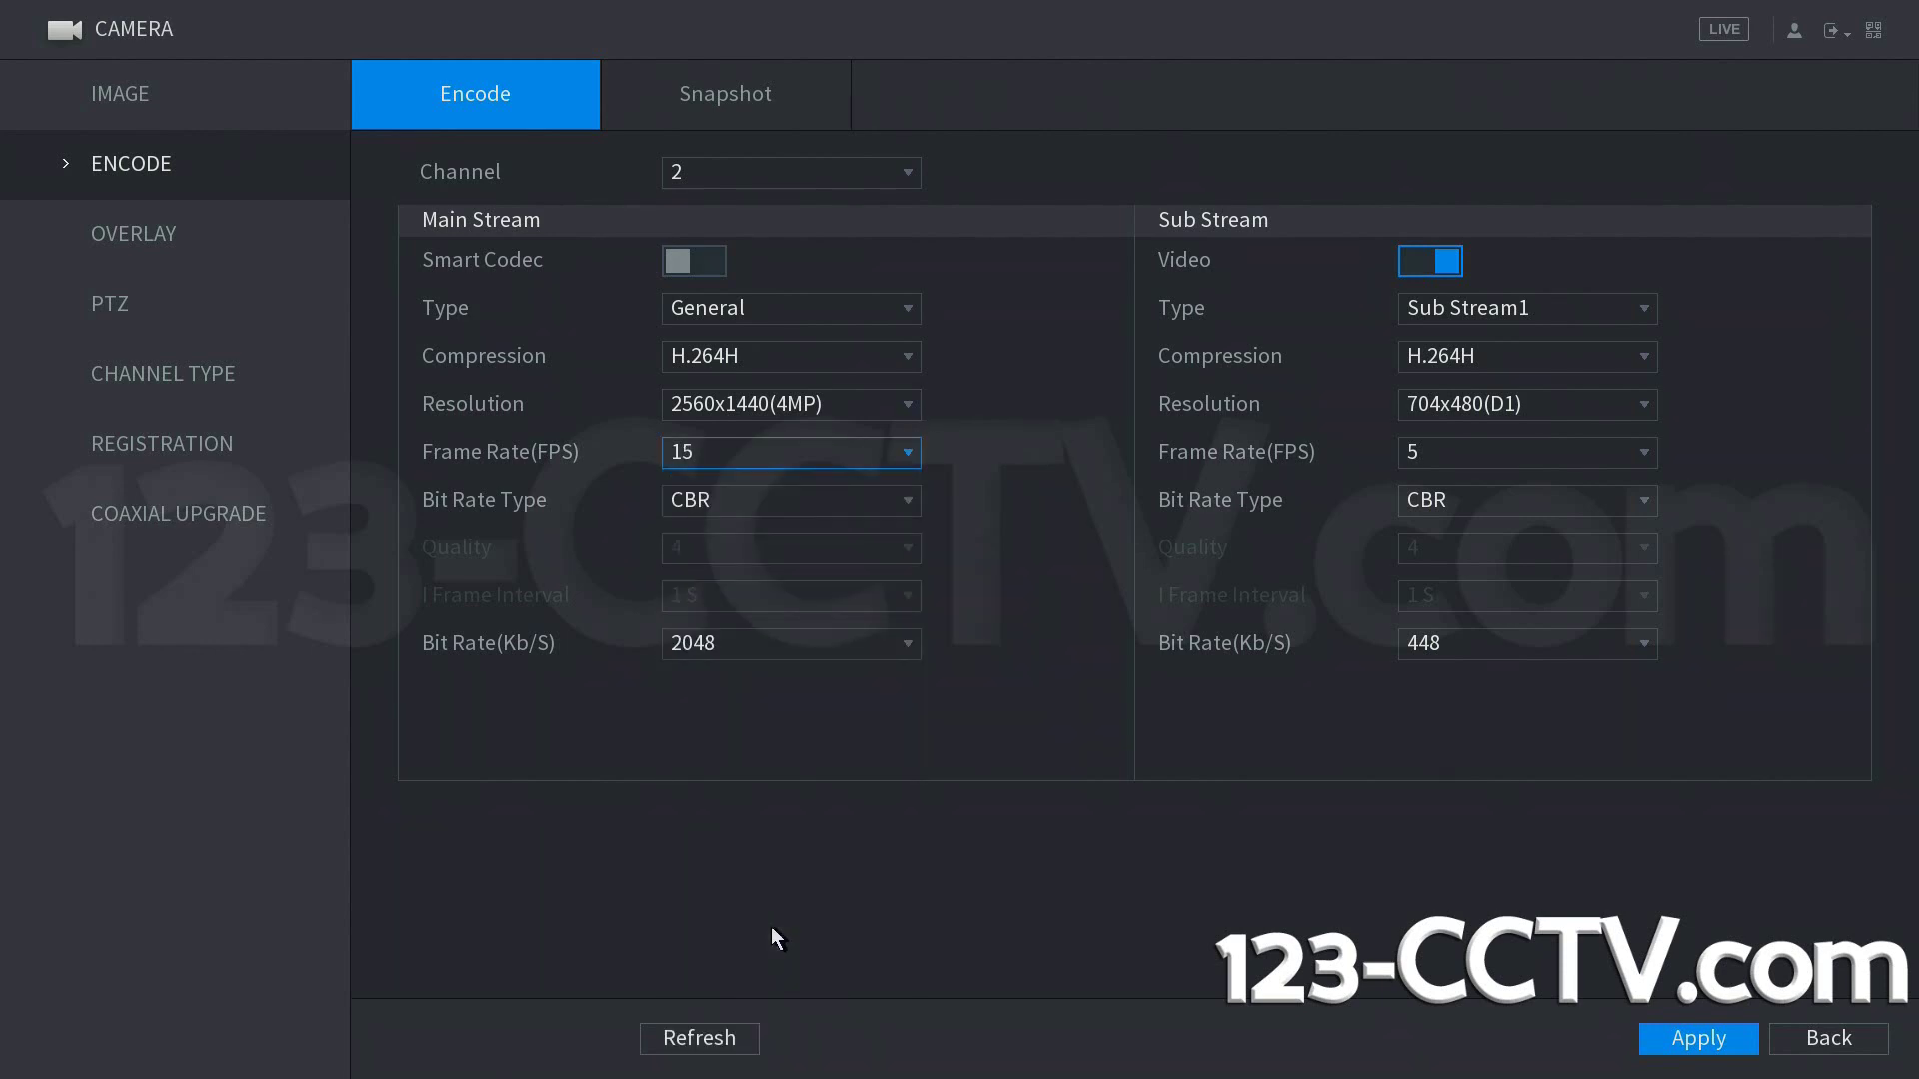